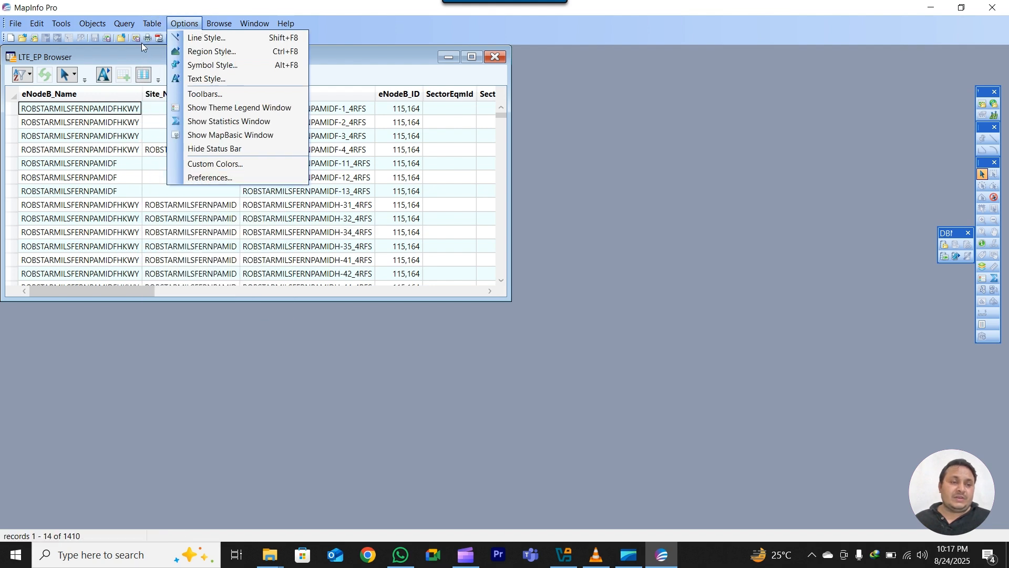
Close the LTE_EP browser table and exit MapInfo Pro
mouse_move(152, 23)
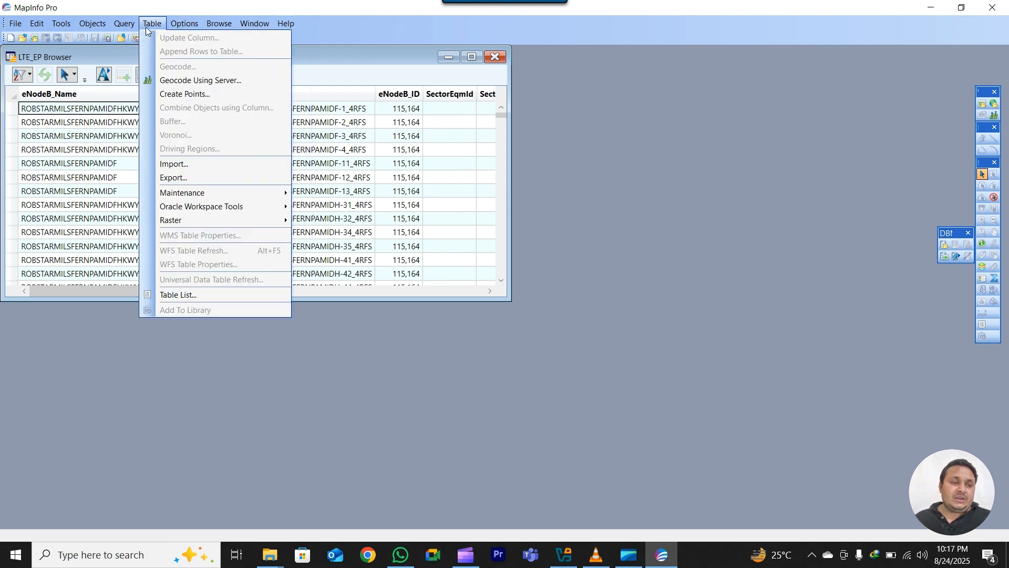
left_click(578, 256)
left_click(494, 58)
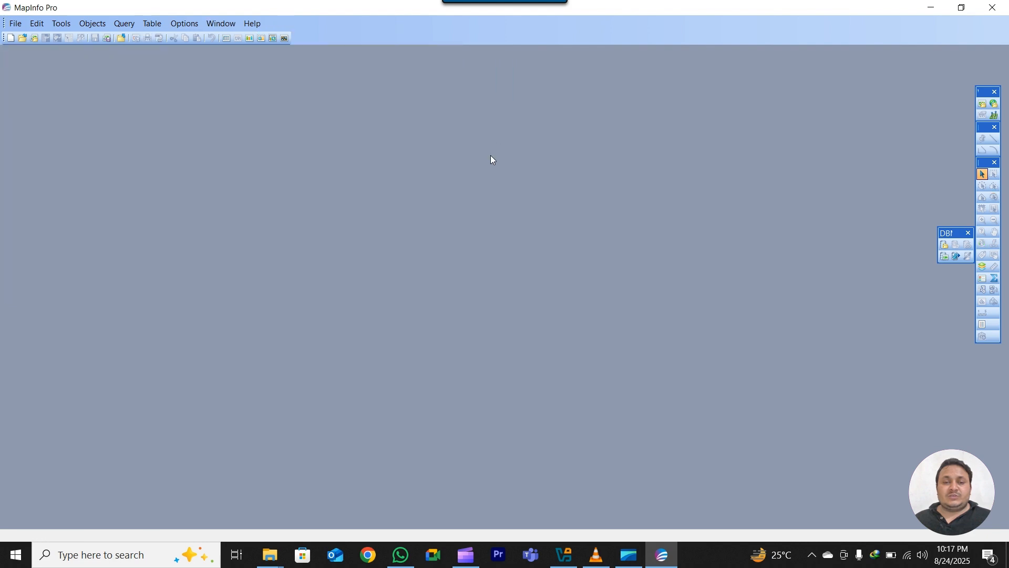
left_click(992, 7)
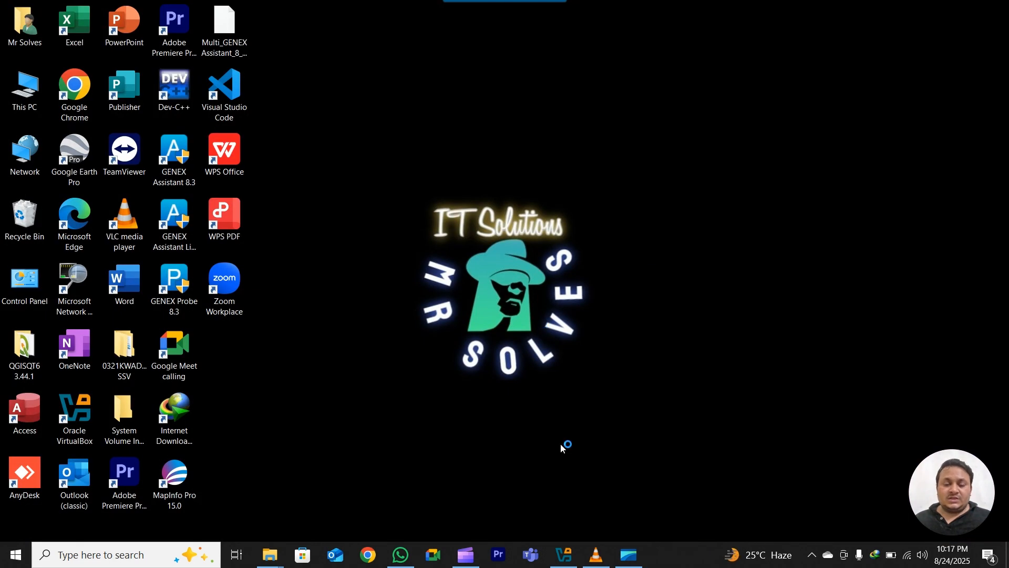
Copy all files from the Data1 folder in SSV Project Map Info and switch to the Professional folder window
left_click(270, 555)
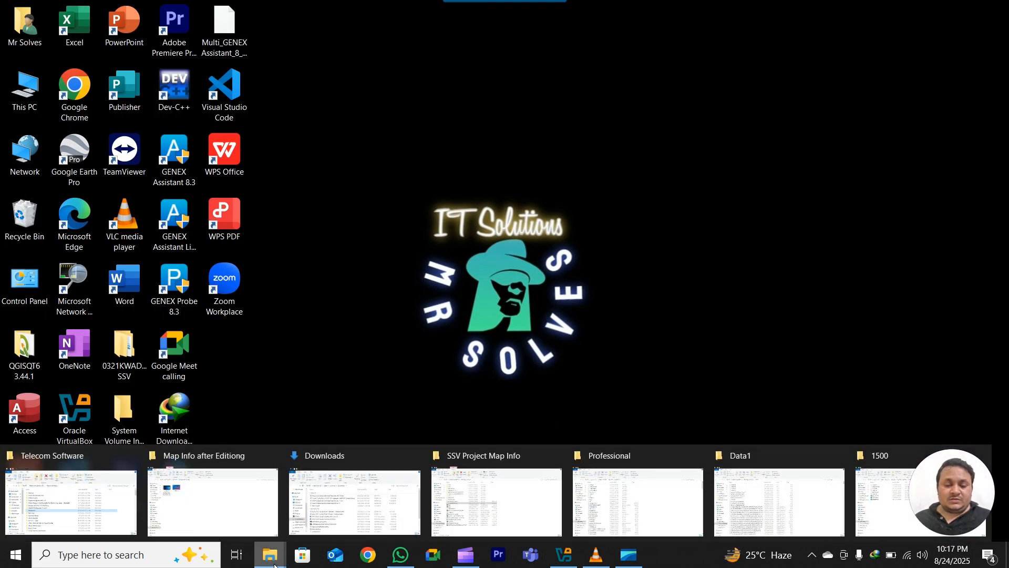
left_click(778, 499)
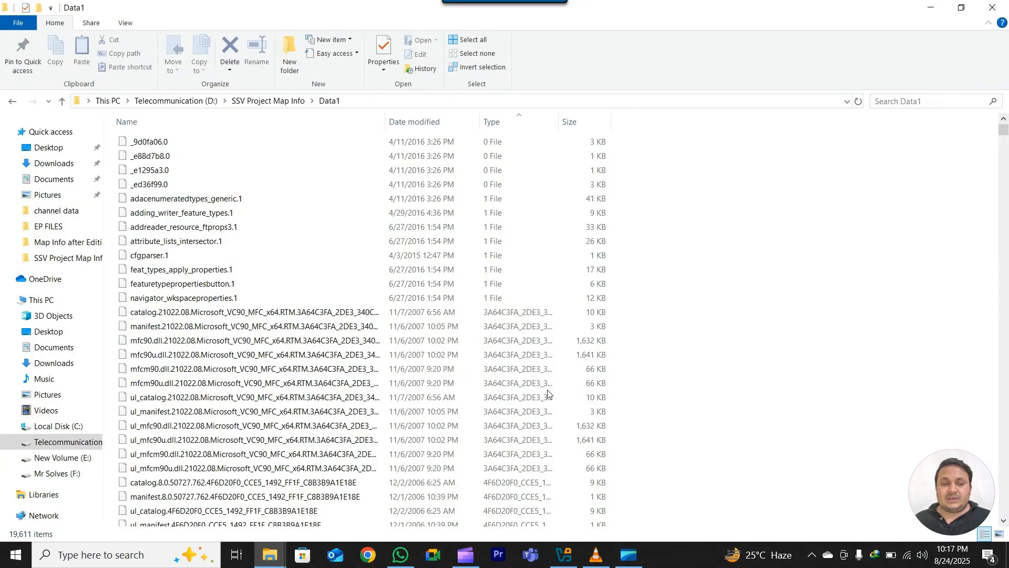
left_click(185, 143)
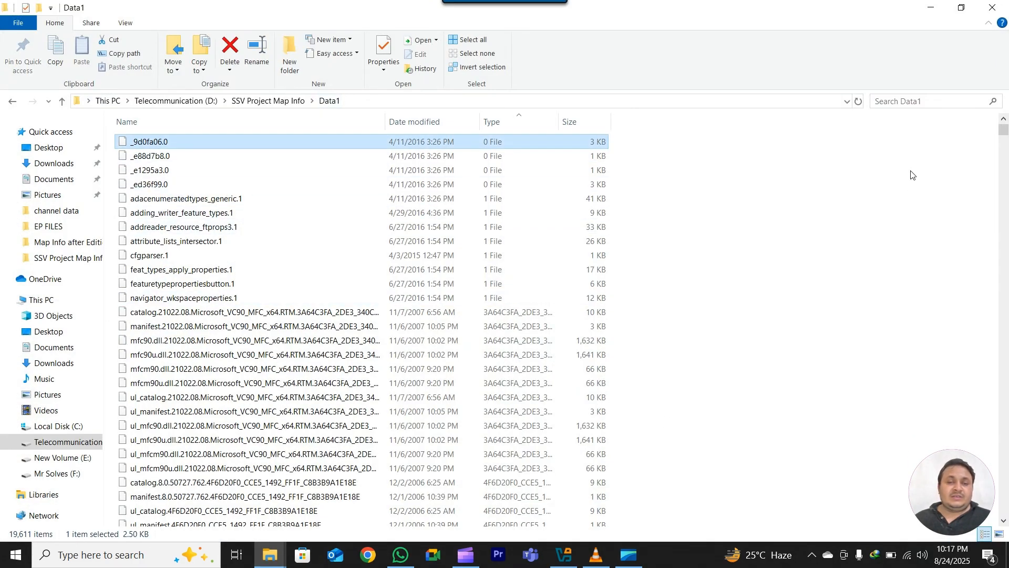
mouse_move(998, 137)
left_mouse_down()
mouse_move(1004, 483)
mouse_move(1006, 127)
left_mouse_up()
left_click(750, 305)
key("ctrl+a")
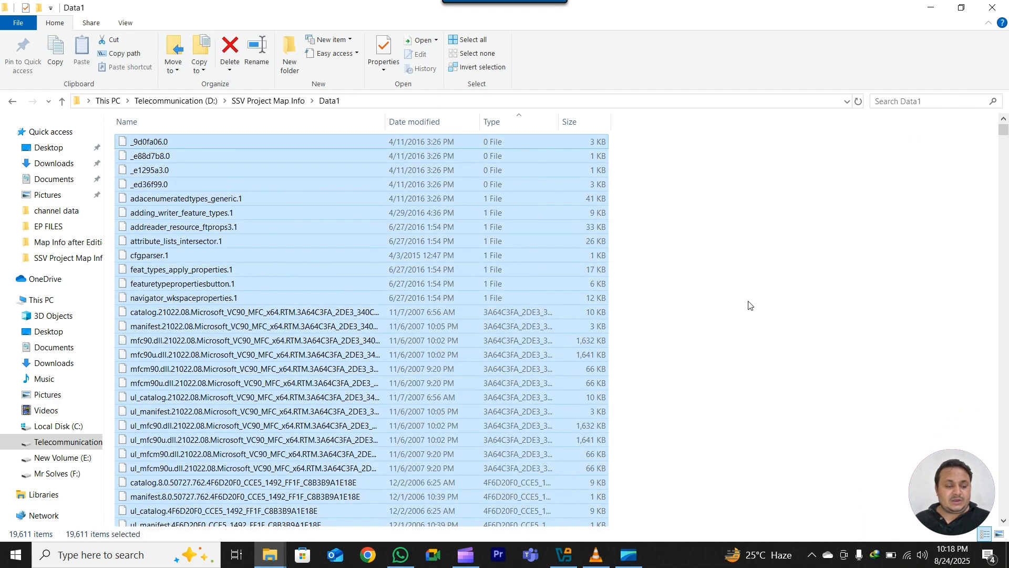
key("ctrl+c")
left_click(273, 563)
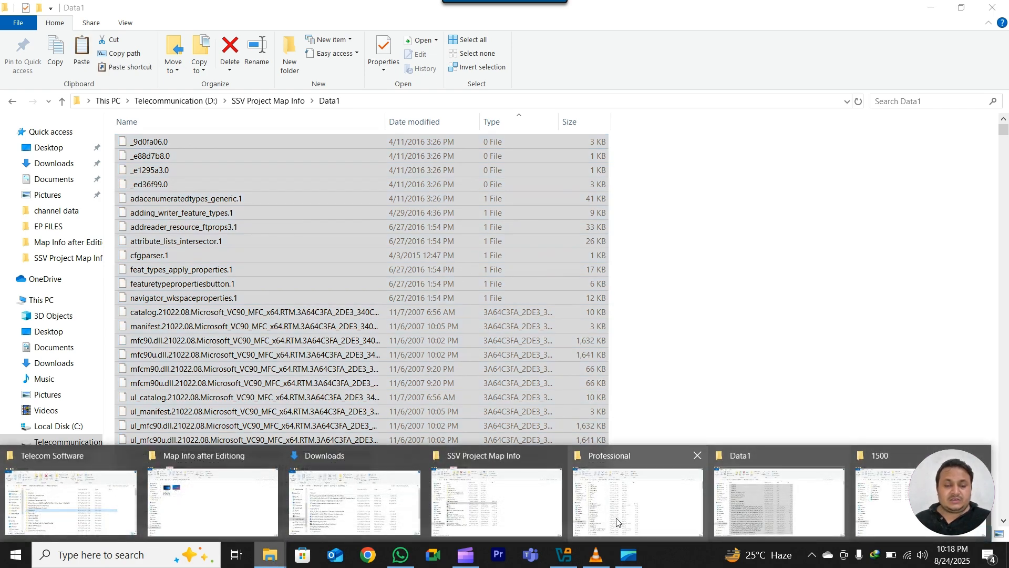
left_click(638, 502)
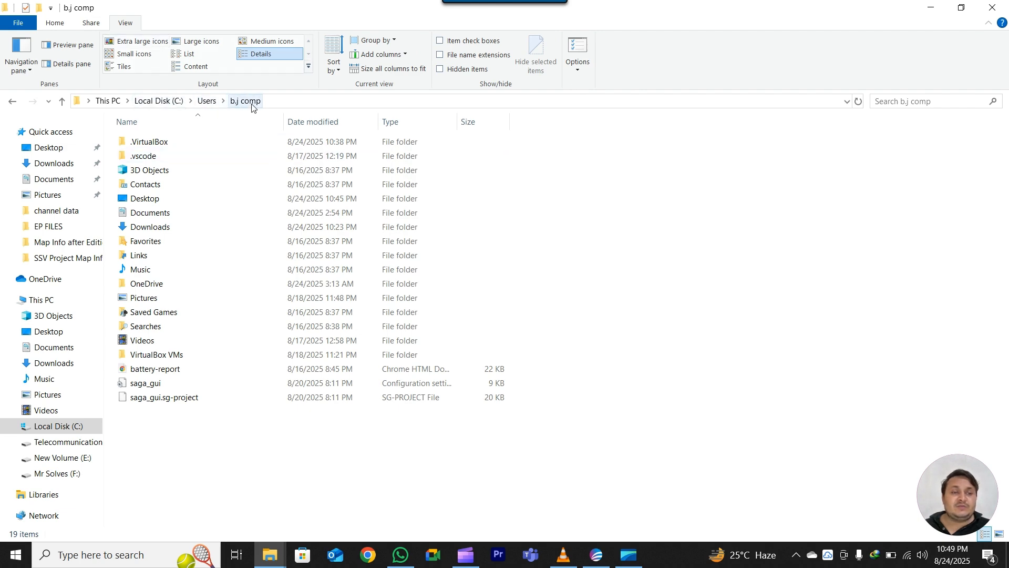
Set Folder Options to show hidden files, folders, and drives, and apply the change
left_click(576, 52)
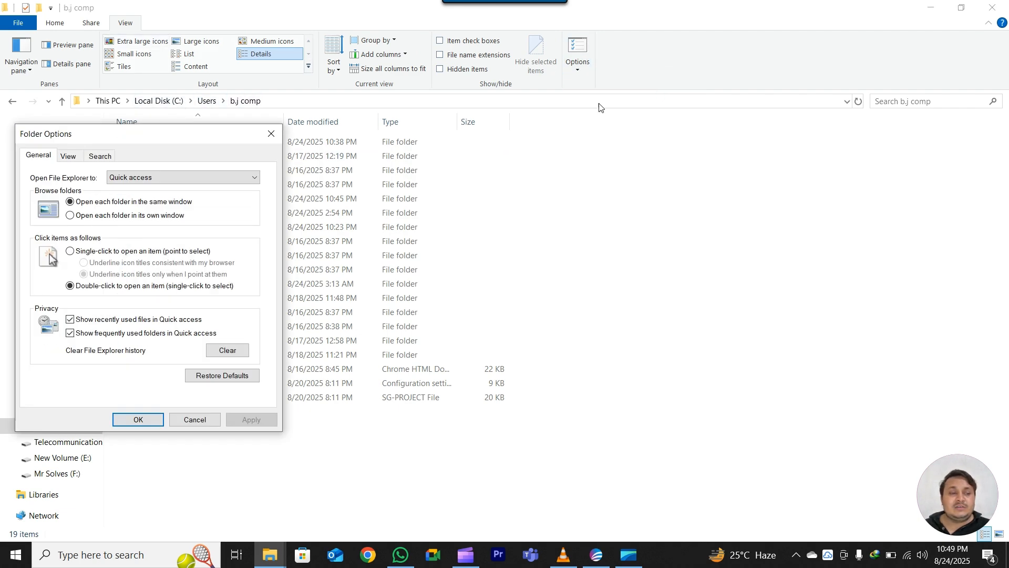
left_click(69, 156)
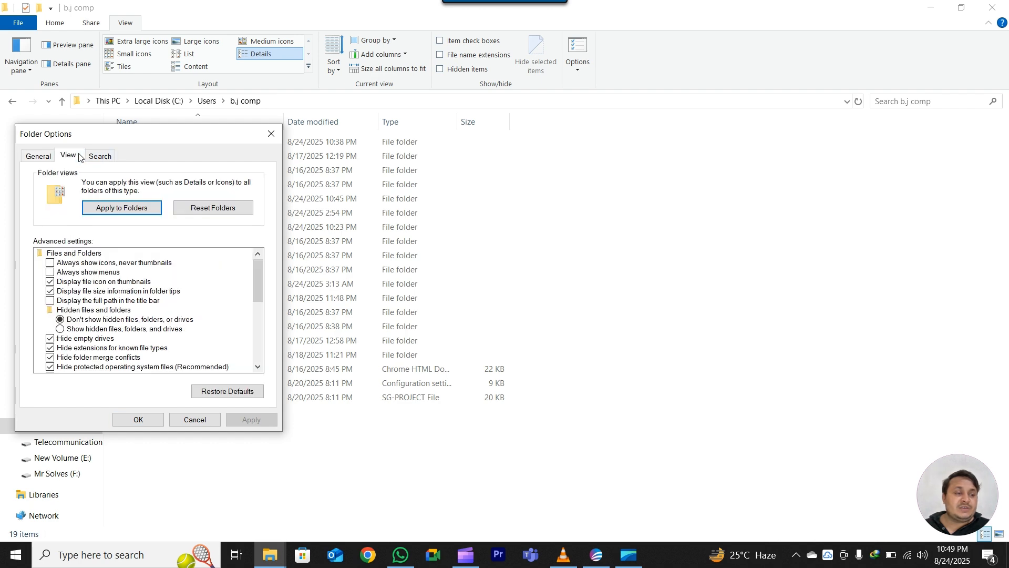
left_click(108, 329)
left_click(252, 419)
left_click_drag(162, 141, 613, 176)
left_click(602, 457)
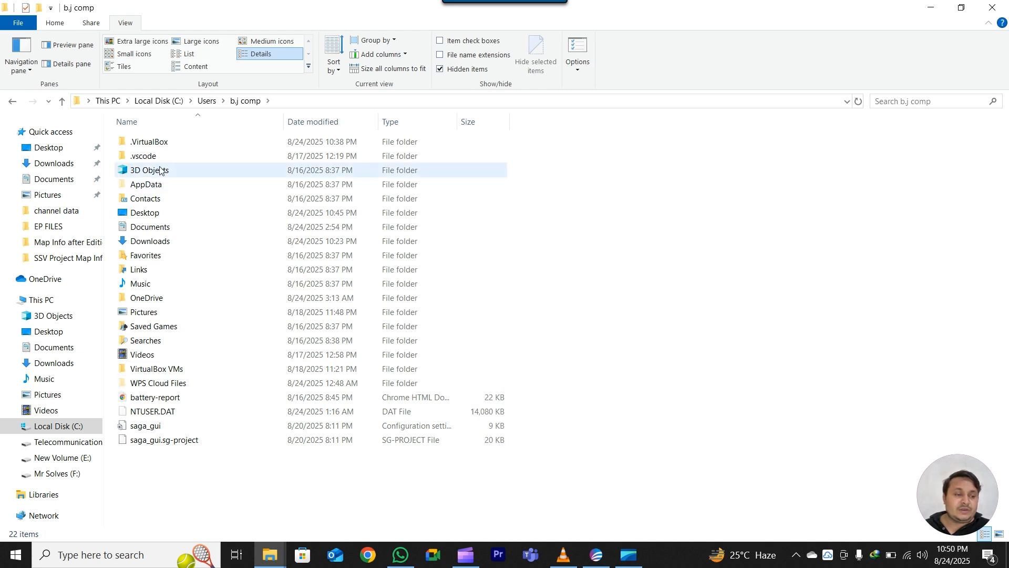
Open the Professional folder under AppData\Roaming\MapInfo\MapInfo in the user profile
double_click(157, 184)
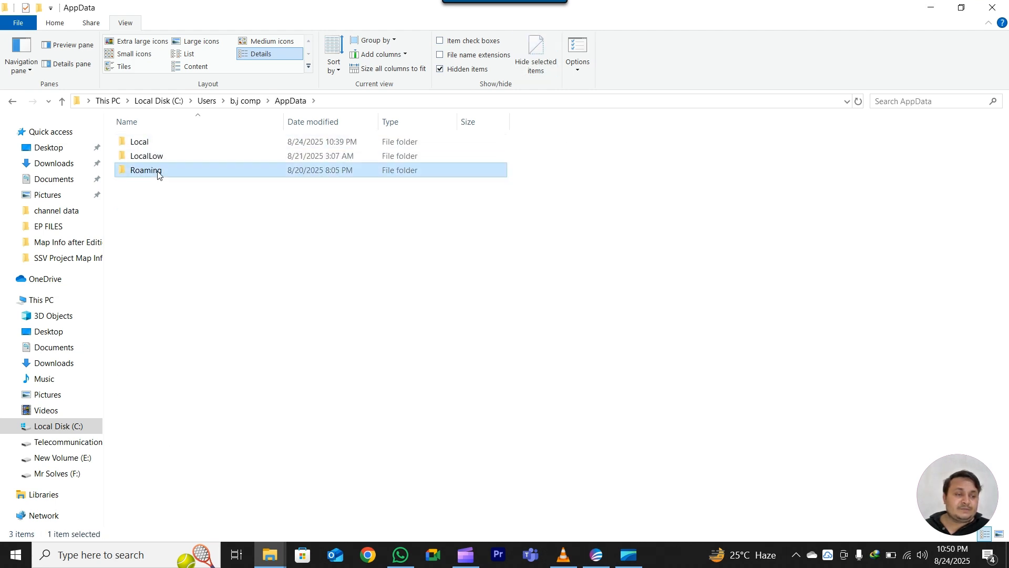
double_click(157, 171)
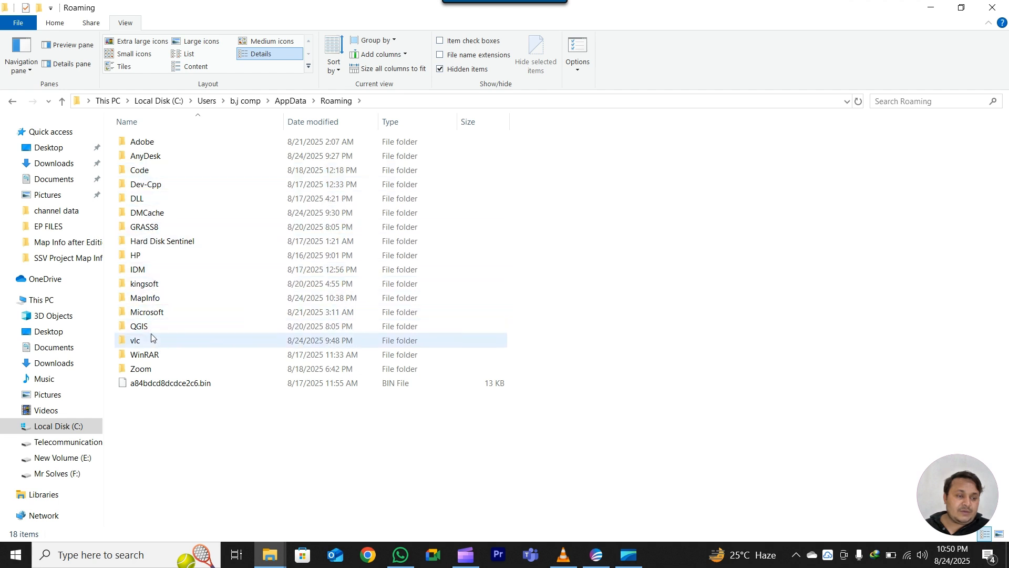
double_click(153, 301)
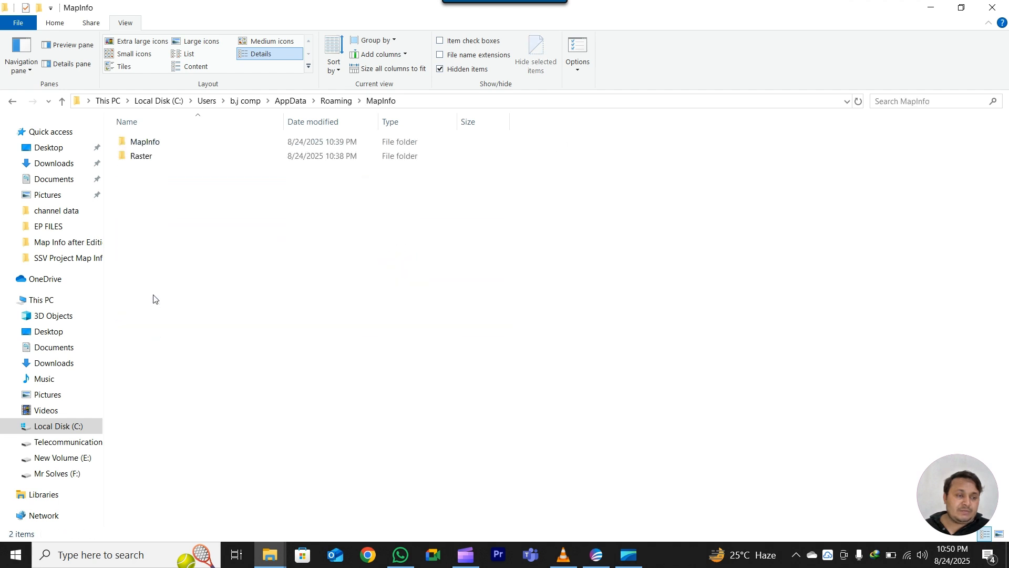
double_click(172, 145)
double_click(175, 138)
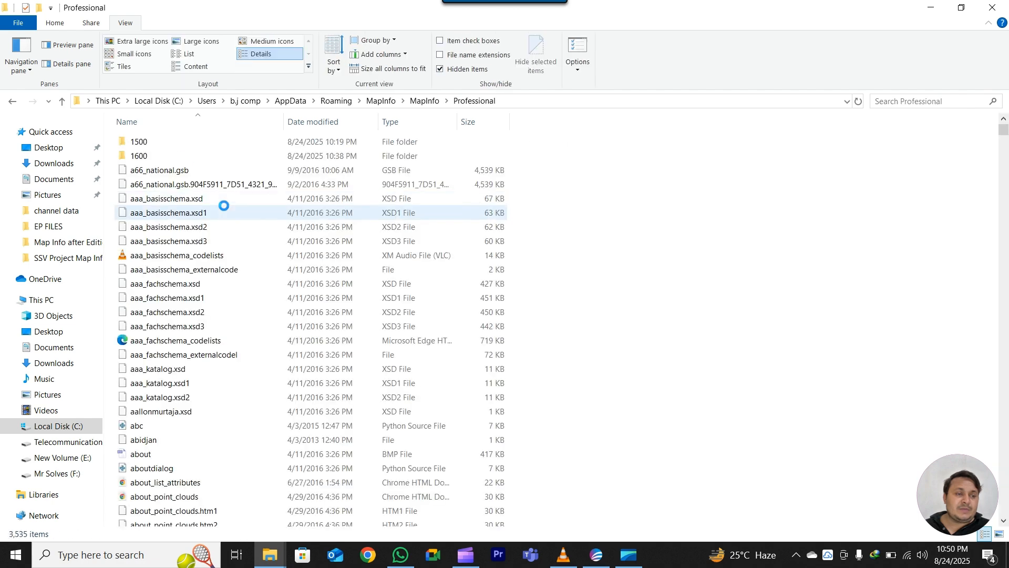
Check the 1500 and 1600 folders inside Professional, ending in the 1500 folder
double_click(170, 142)
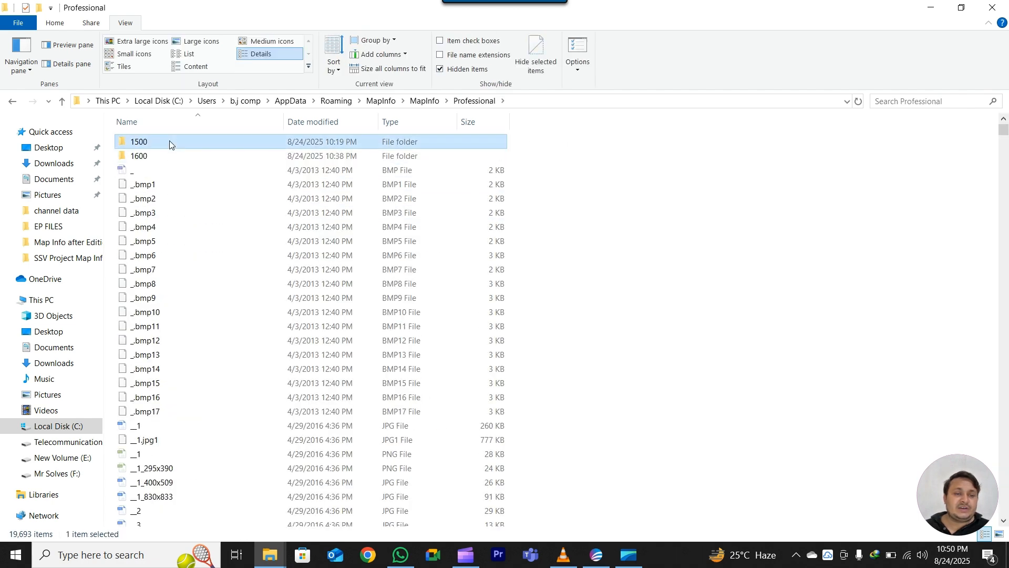
left_click(475, 101)
double_click(141, 162)
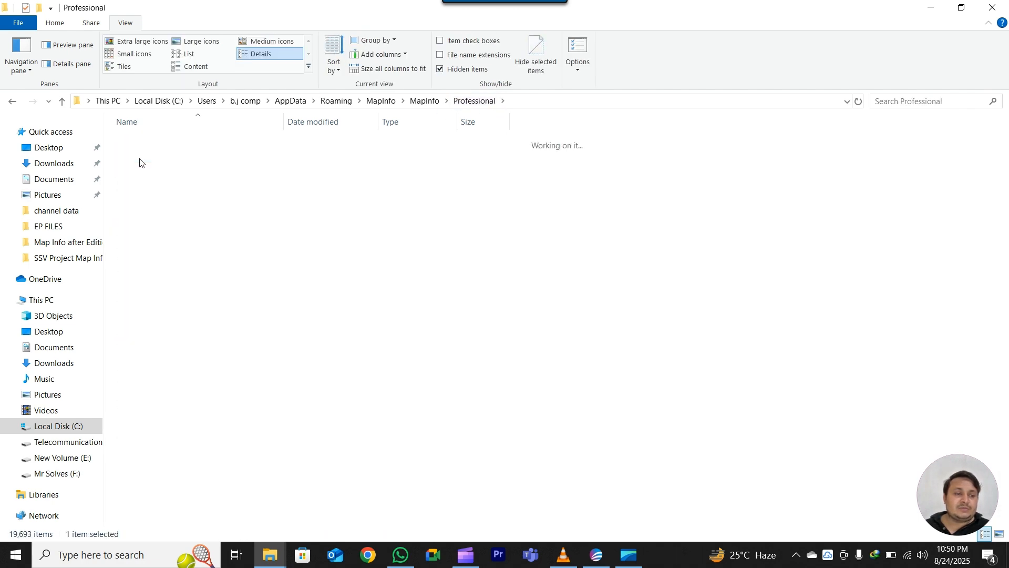
left_click(465, 105)
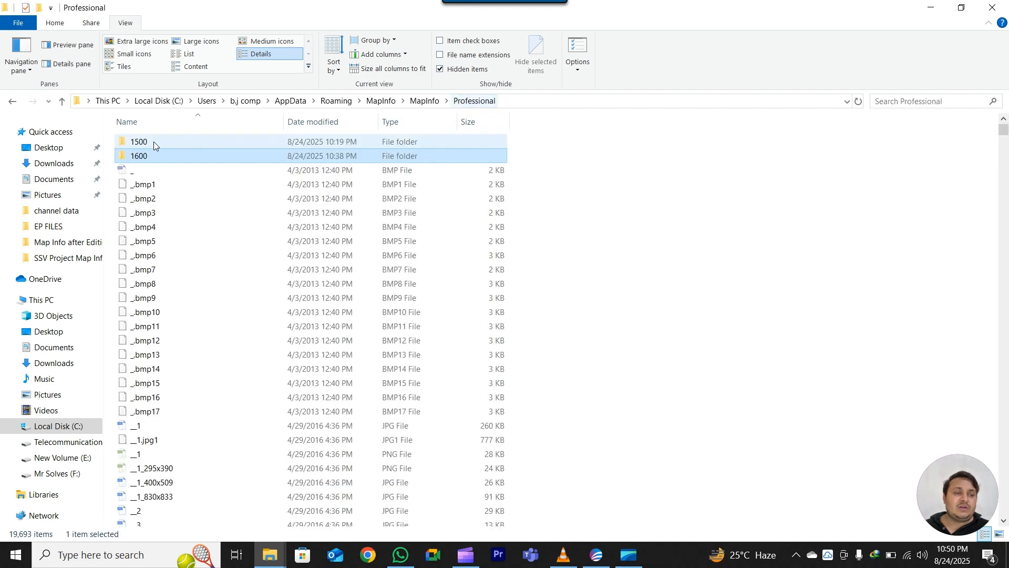
double_click(154, 141)
Switch to the Telecom Software window, open SSV Project Map Info on drive D, and maximize the window
key("alt+Tab")
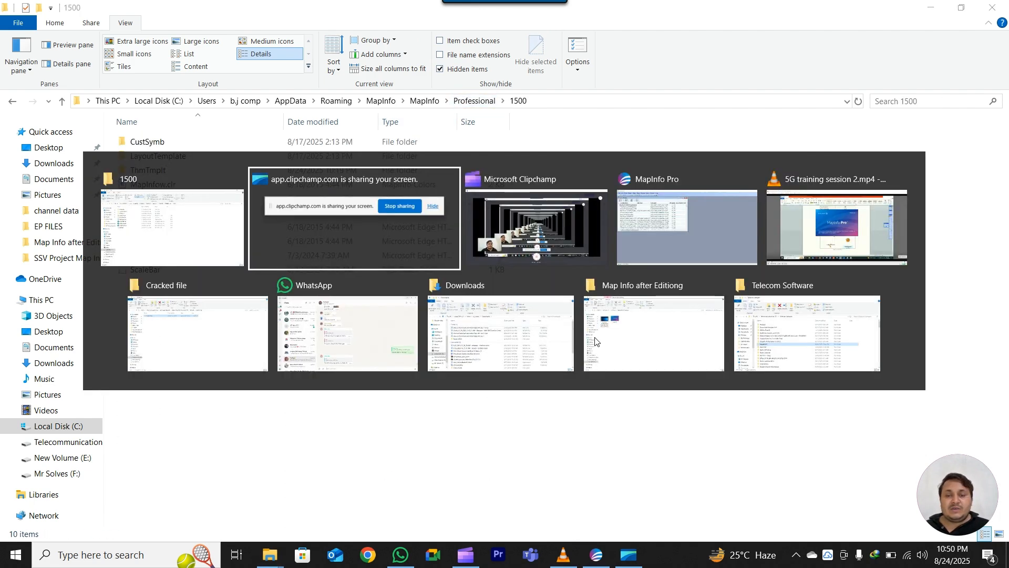
key("Tab")
key("Tab")
key("Tab")
key("Tab")
key("Tab")
key("Tab")
key("Tab")
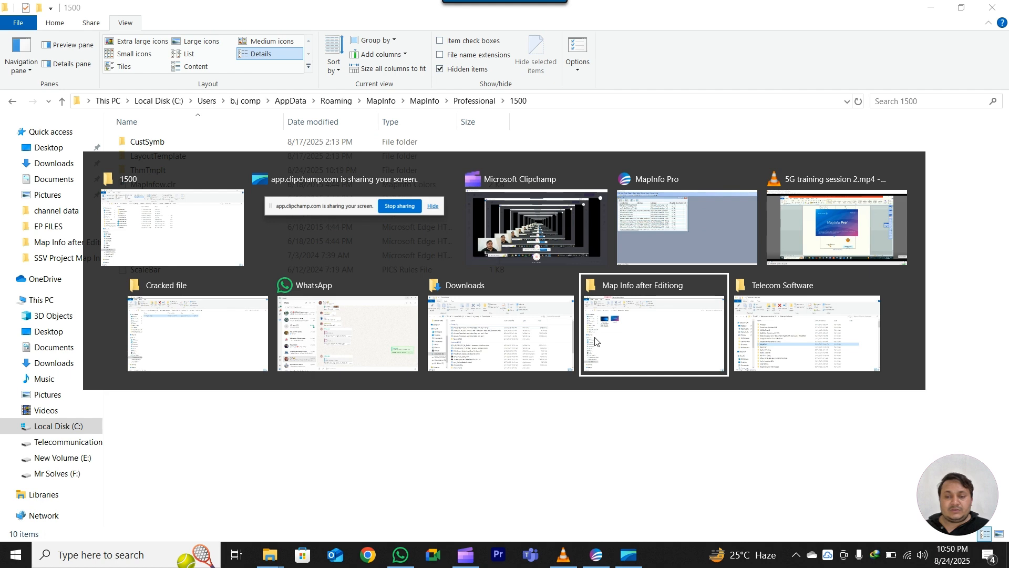
key("Tab")
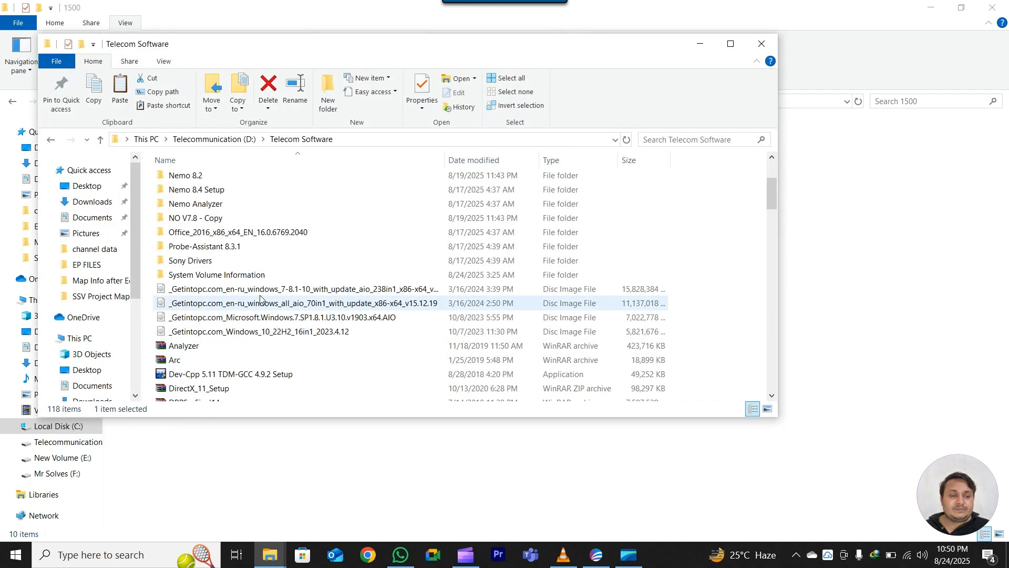
left_click(233, 137)
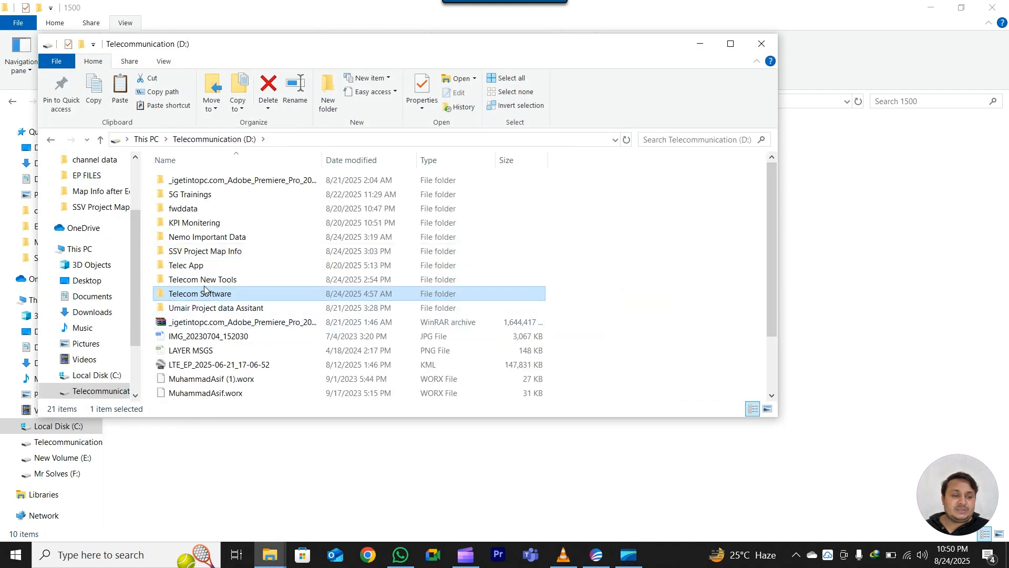
double_click(206, 251)
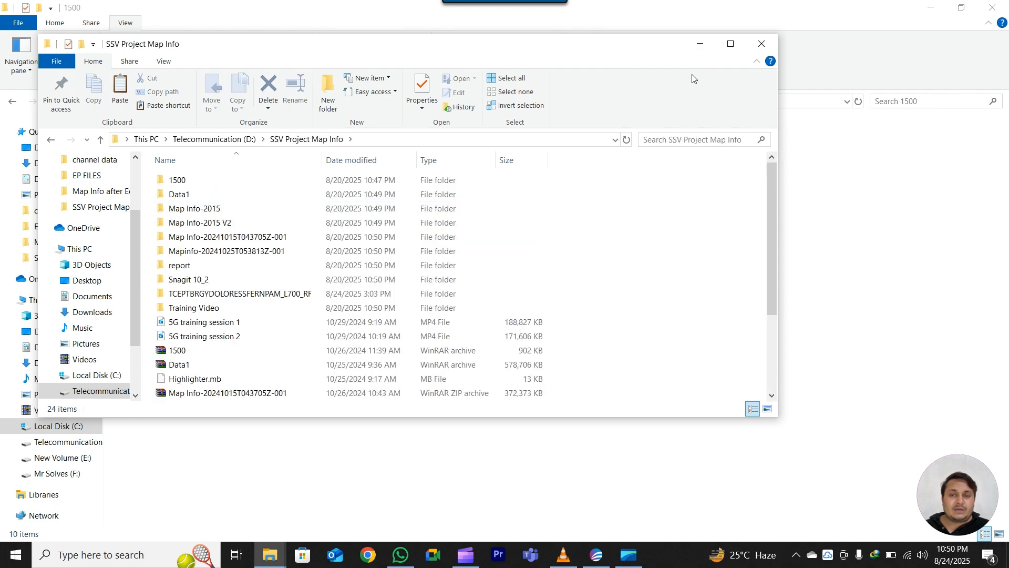
left_click(728, 47)
Copy all contents of the nested 1500 folder in SSV Project Map Info into the 1500 folder under AppData's MapInfo Professional folder
double_click(140, 141)
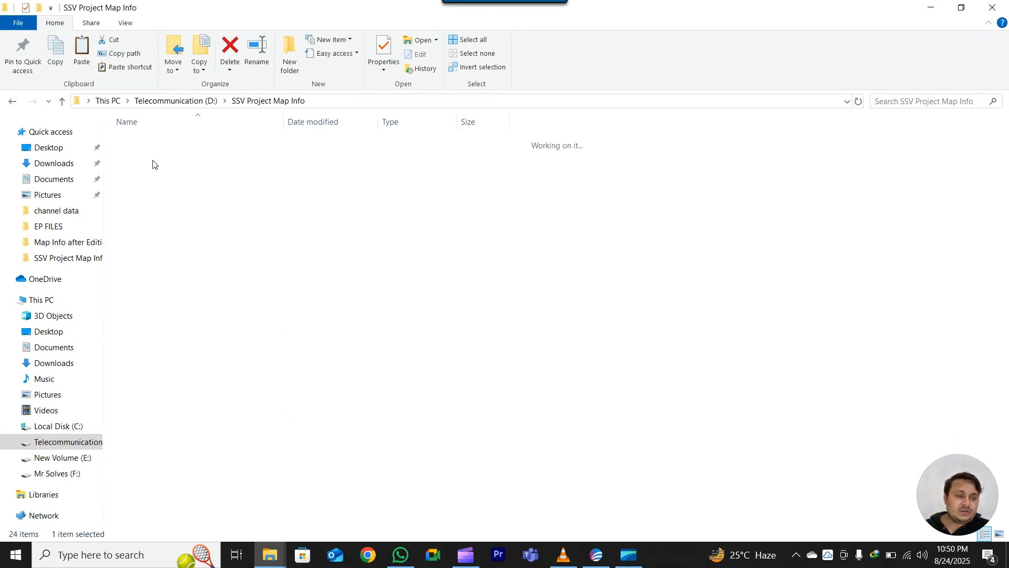
double_click(185, 144)
key("ctrl+a")
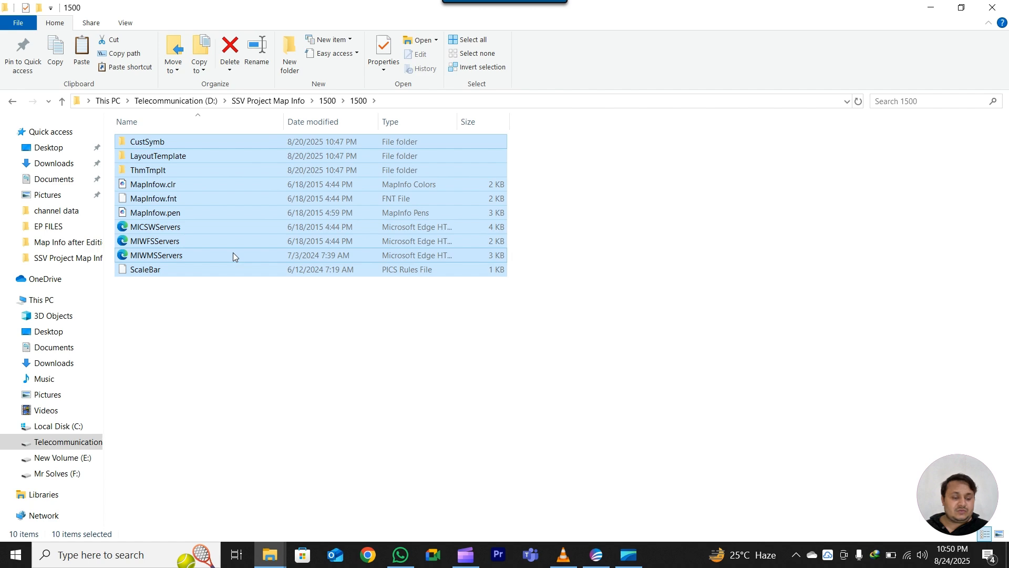
key("alt+Tab")
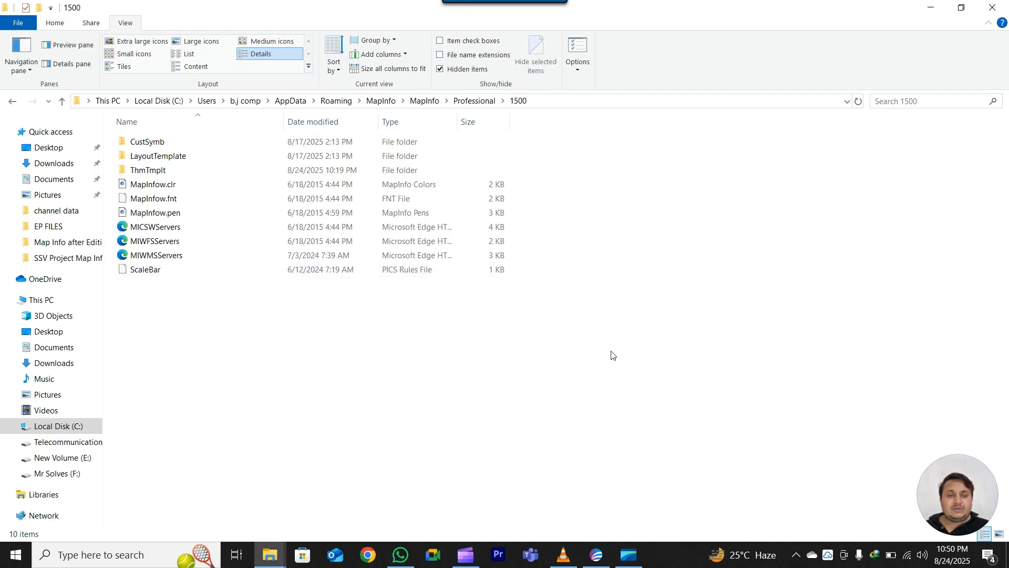
key("ctrl+v")
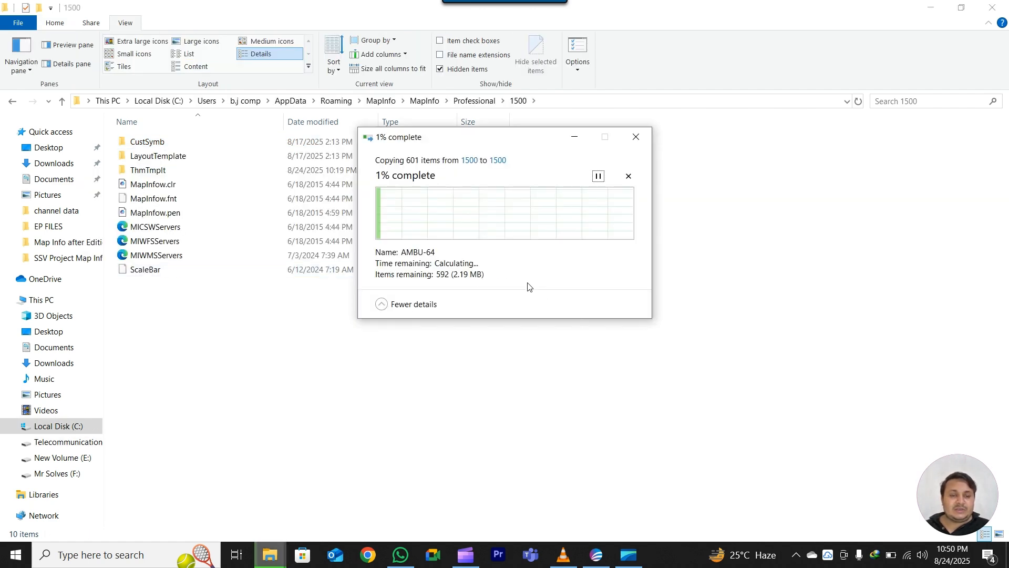
left_click(454, 216)
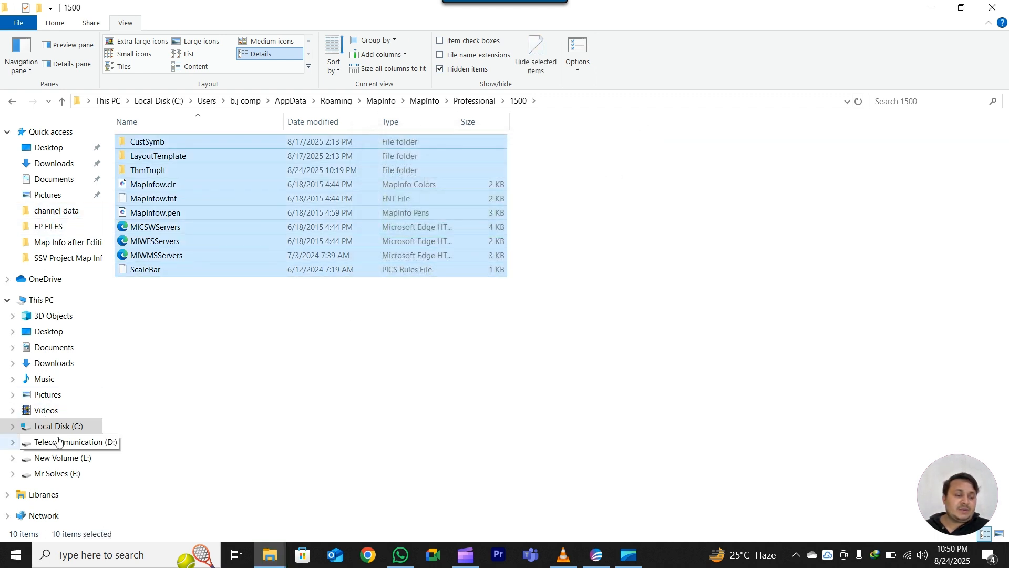
Return to SSV Project Map Info, view the Data1 folder's files, and locate the Data1 archive
key("alt+Tab")
left_click(327, 101)
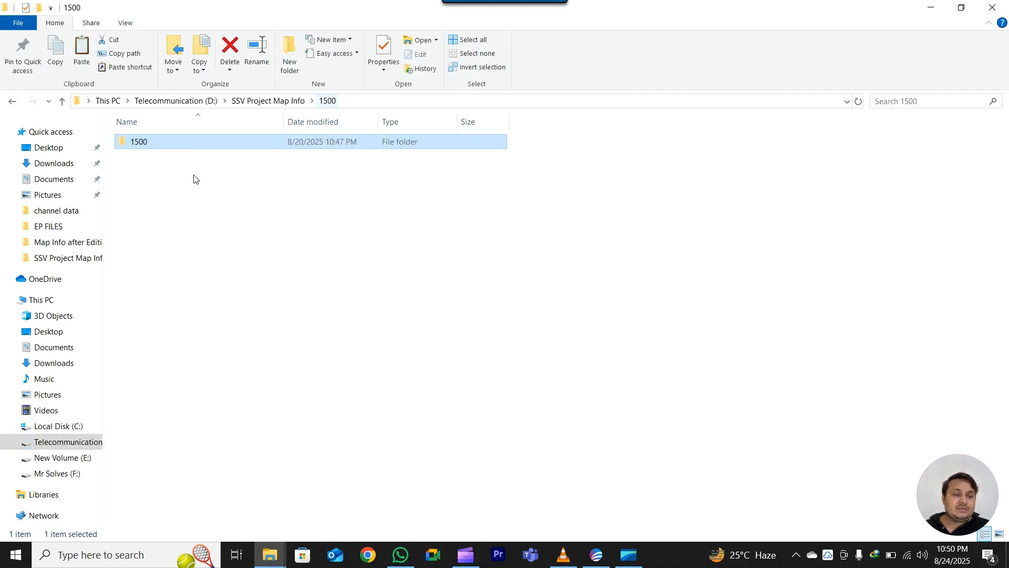
left_click(277, 102)
double_click(173, 156)
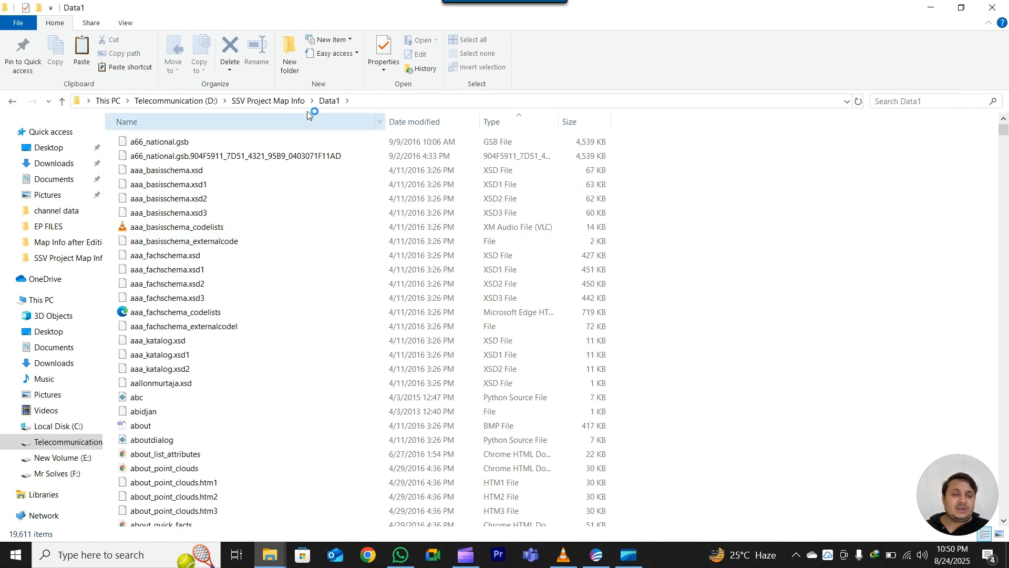
left_click(277, 101)
left_click(151, 326)
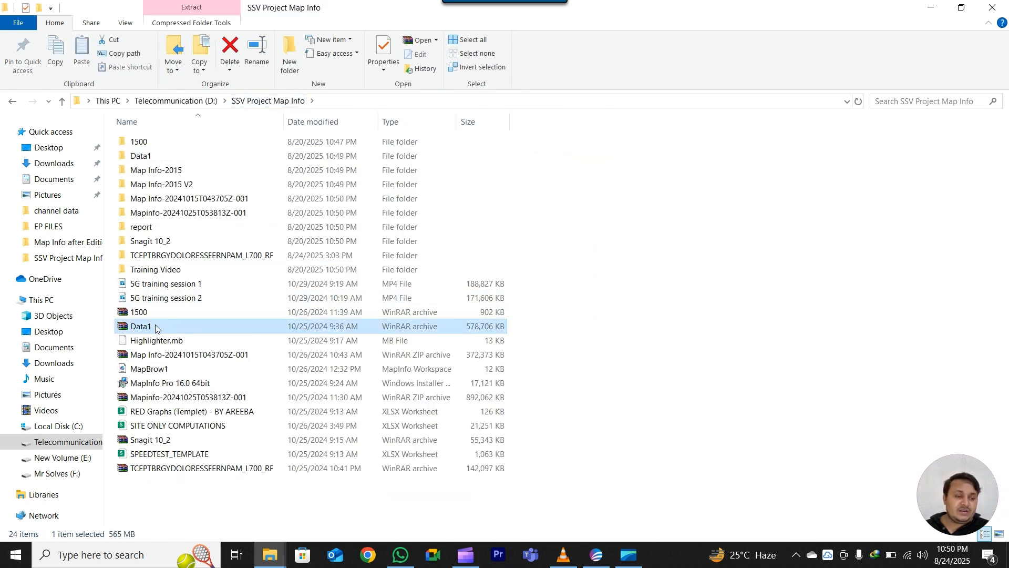
Paste the Data1 archive into the MapInfo Professional folder under Program Files (x86) on drive C
key("alt+Tab")
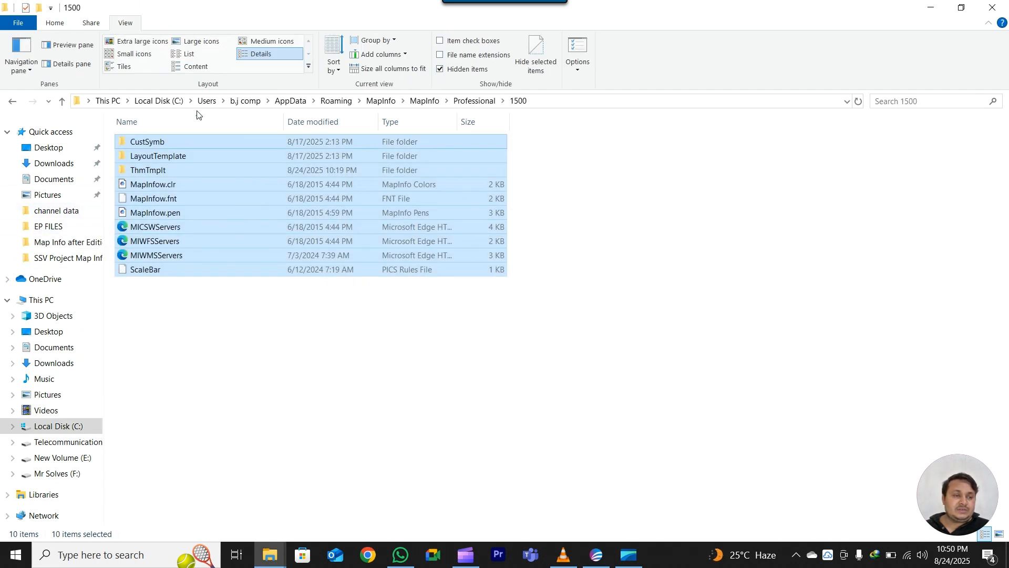
left_click(160, 100)
double_click(227, 257)
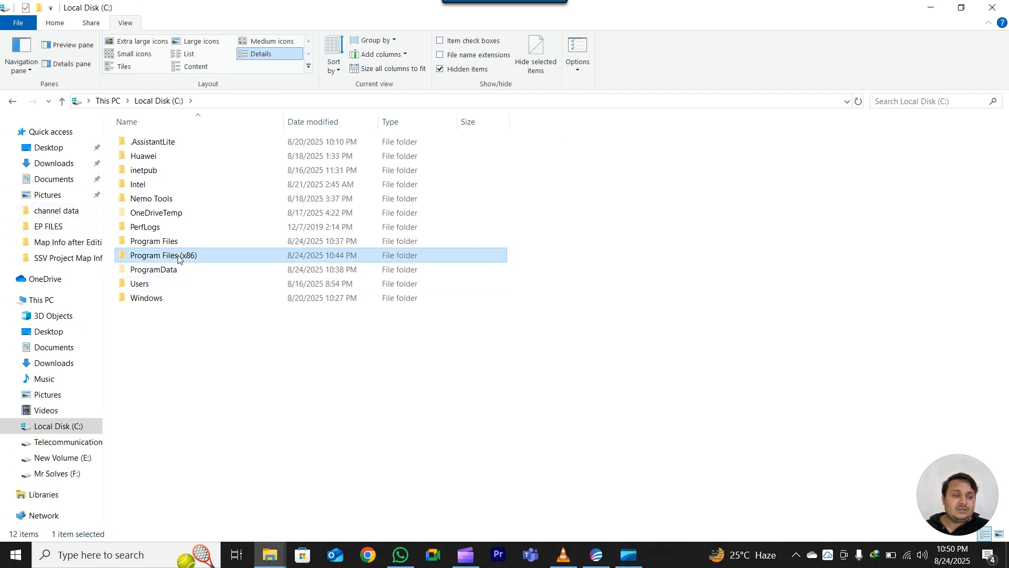
double_click(168, 242)
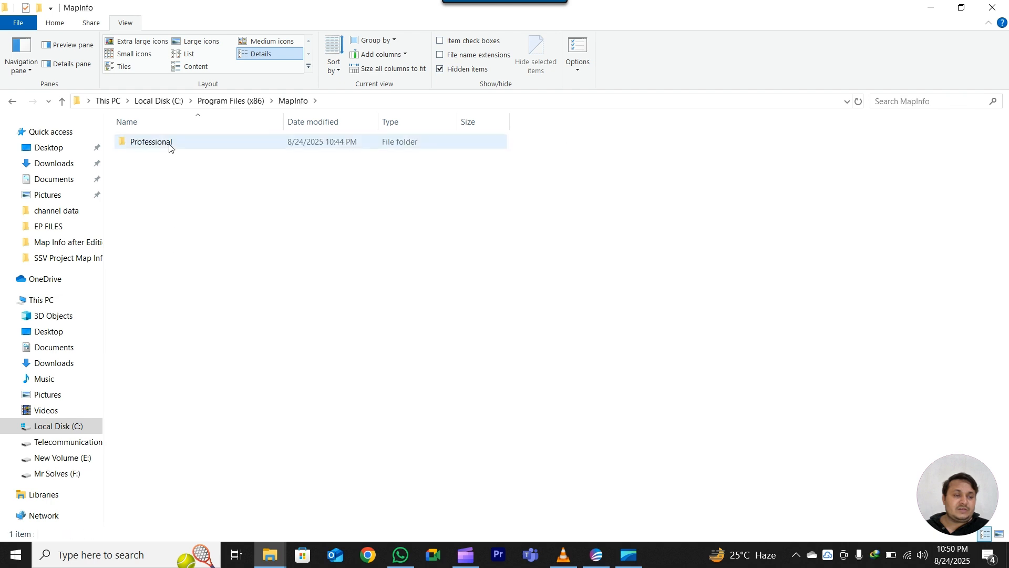
double_click(168, 142)
right_click(650, 224)
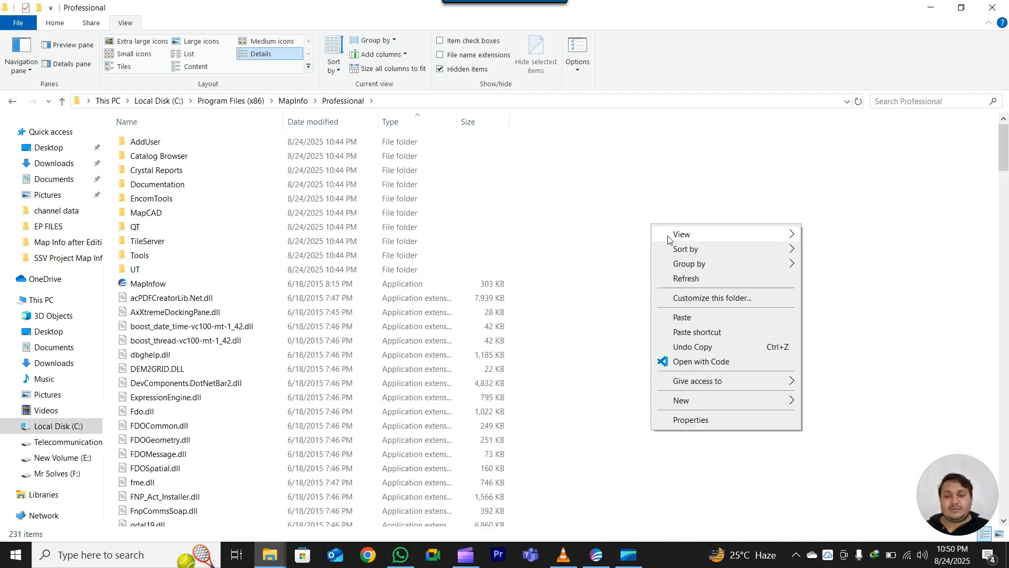
left_click(735, 318)
left_click(496, 221)
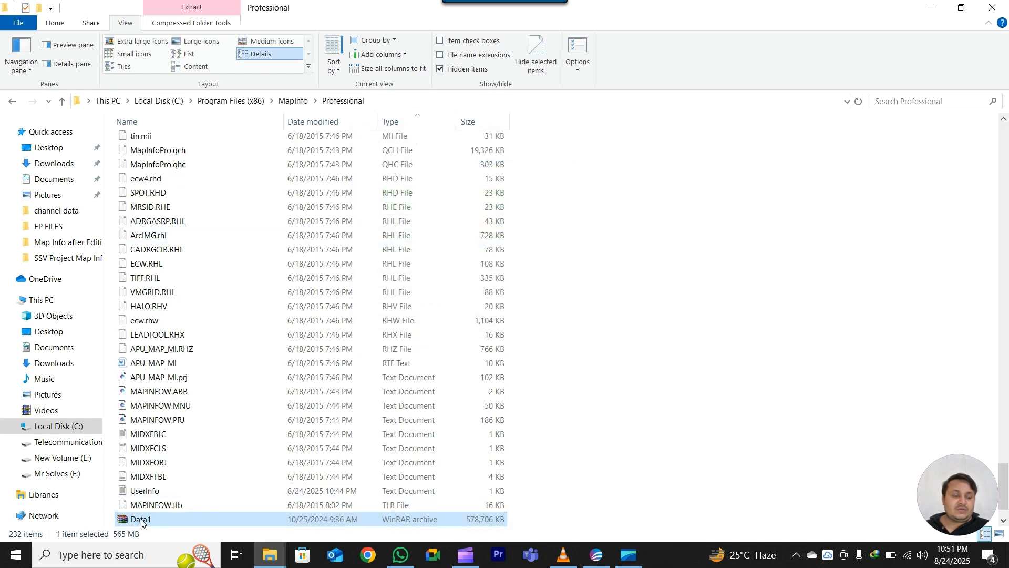
Extract the pasted Data1 archive directly into the Professional folder, leaving the extraction mode parameters unchanged
right_click(143, 520)
left_click(193, 288)
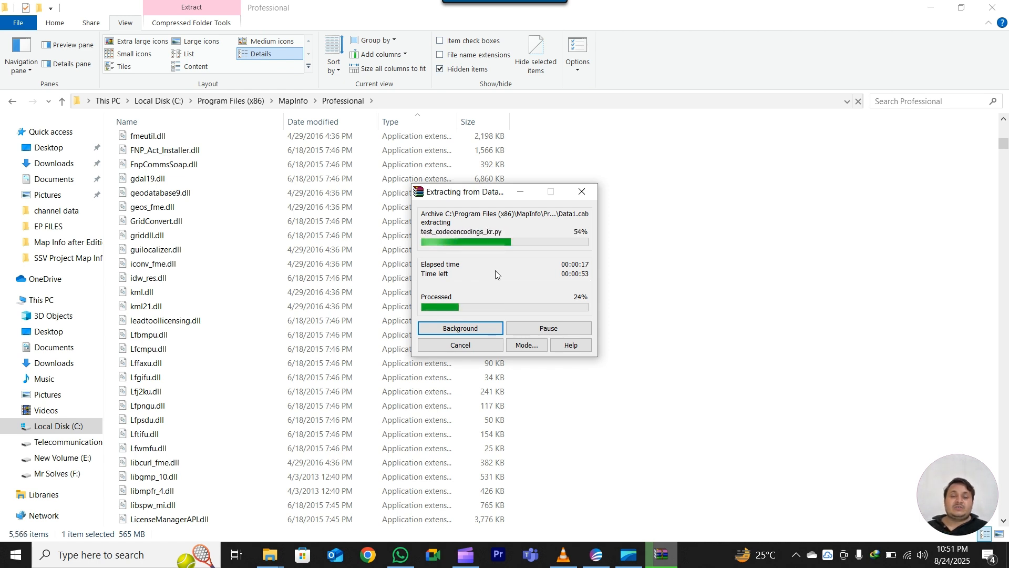
left_click(532, 349)
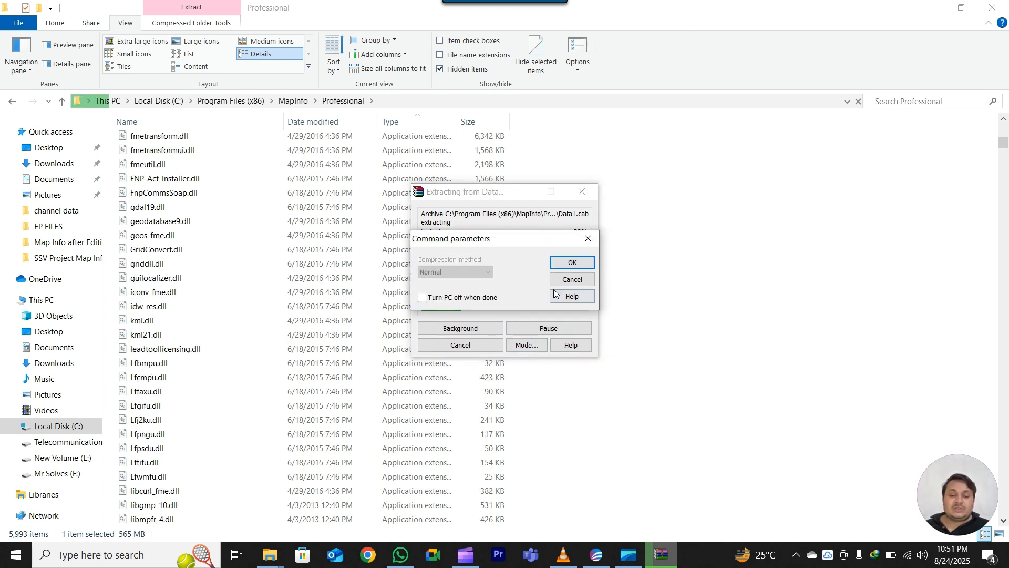
left_click(557, 278)
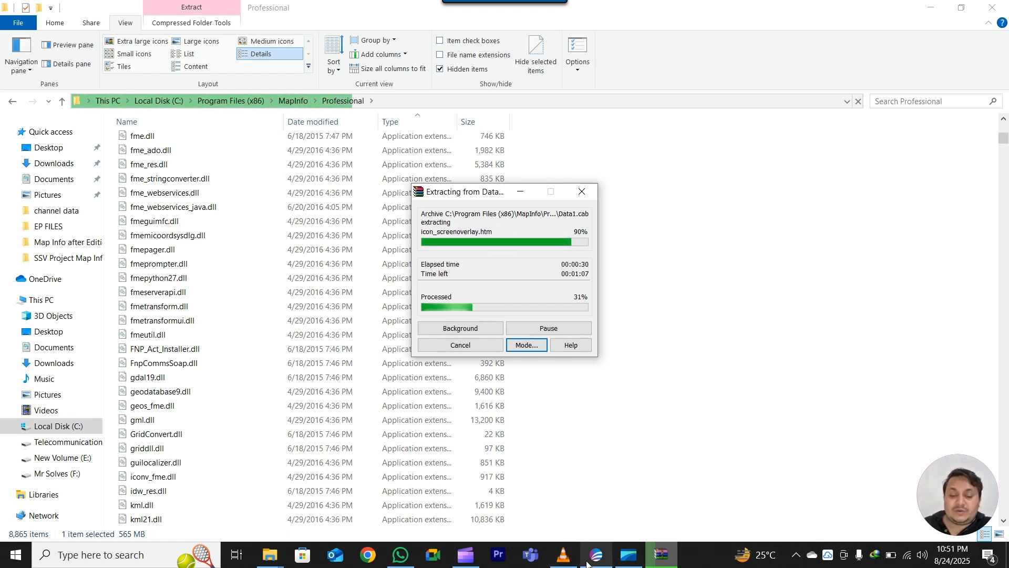
Switch to the running MapInfo Pro window, view its Table commands, and close the program
mouse_move(587, 563)
left_click(536, 510)
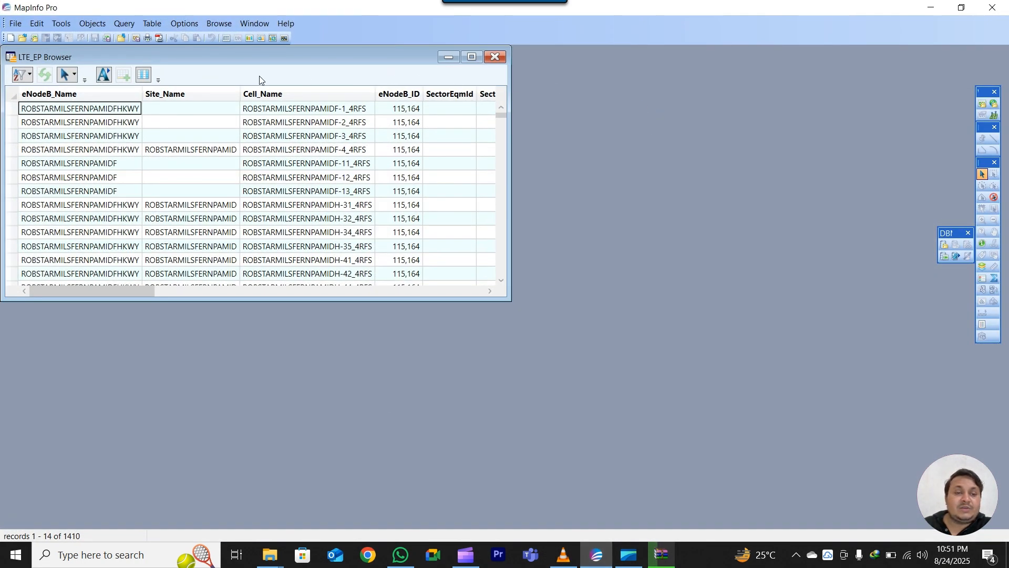
left_click(152, 23)
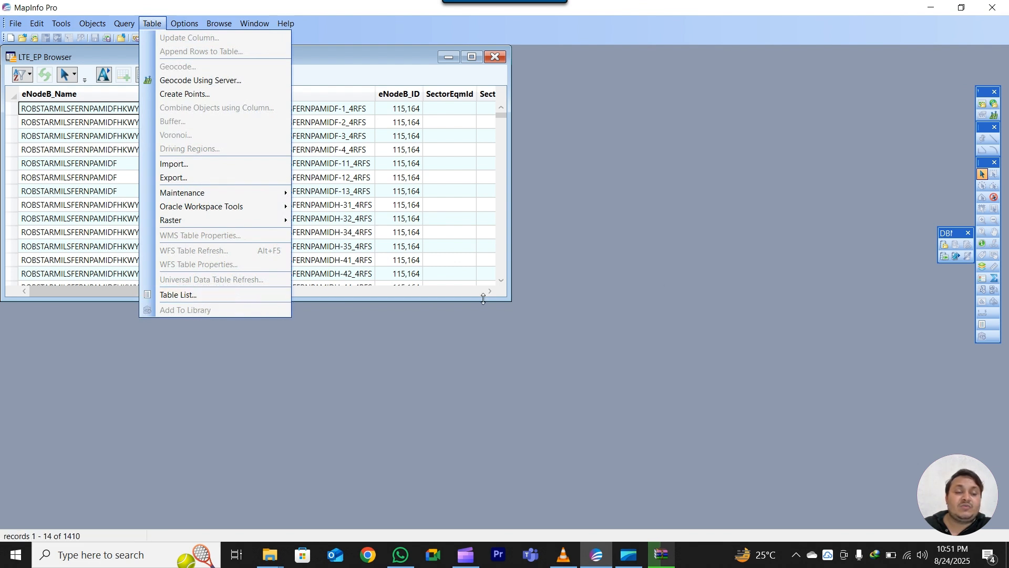
left_click(992, 7)
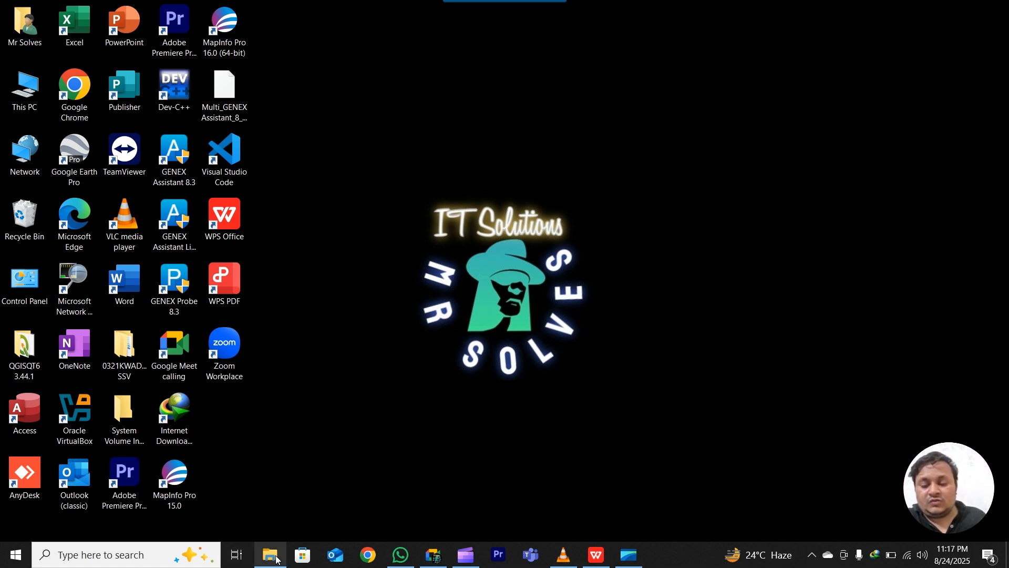
Switch to File Explorer and copy all contents of the Mapinfo Tools folder in SSV Project Map Info
mouse_move(276, 559)
left_click(278, 484)
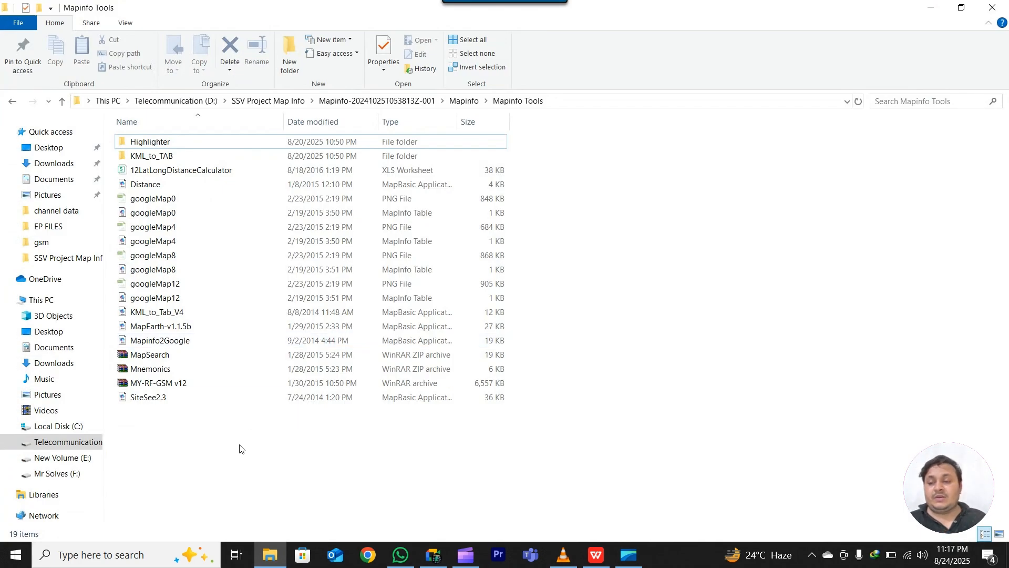
left_click(465, 102)
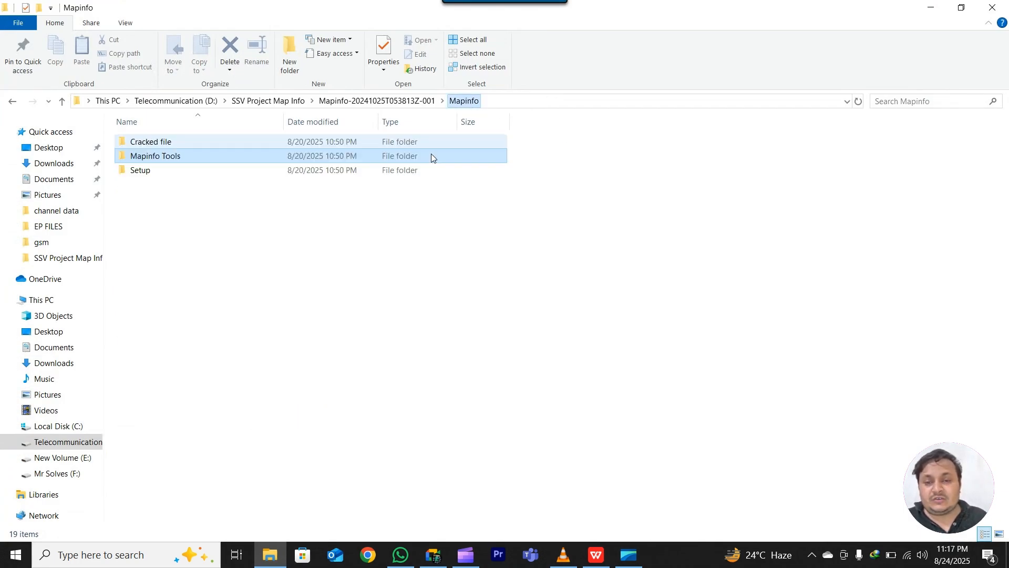
double_click(174, 156)
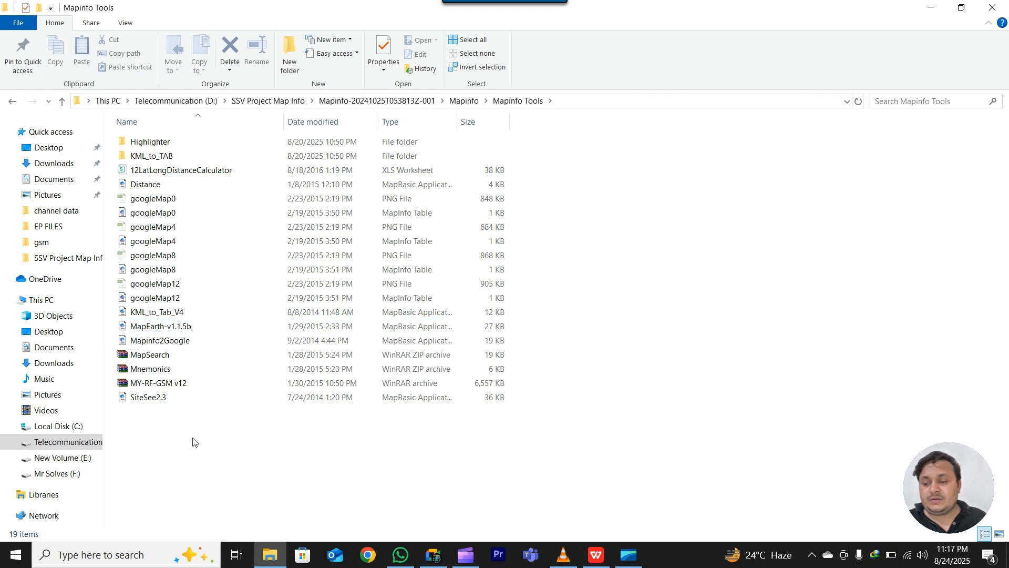
key("ctrl+a")
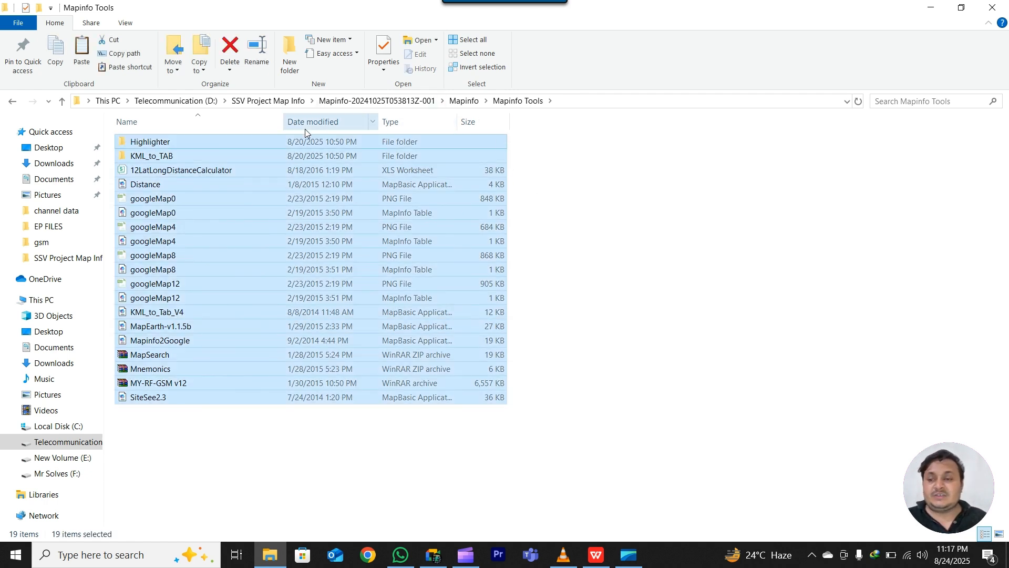
Paste the copied items into the Tools folder of Program Files > MapInfo > Professional, replacing files with the same names
left_click(76, 427)
double_click(181, 245)
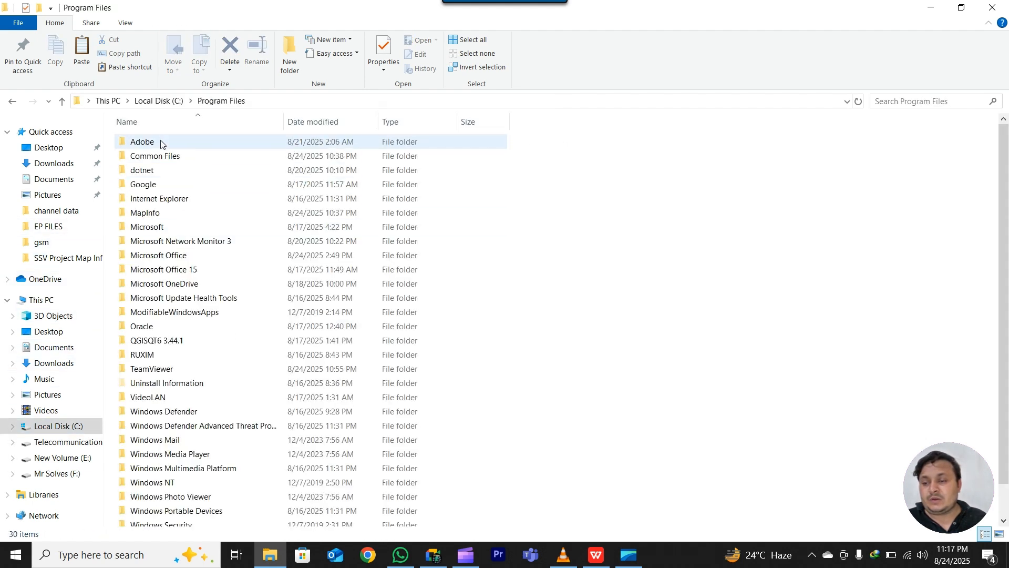
left_click(152, 212)
double_click(153, 212)
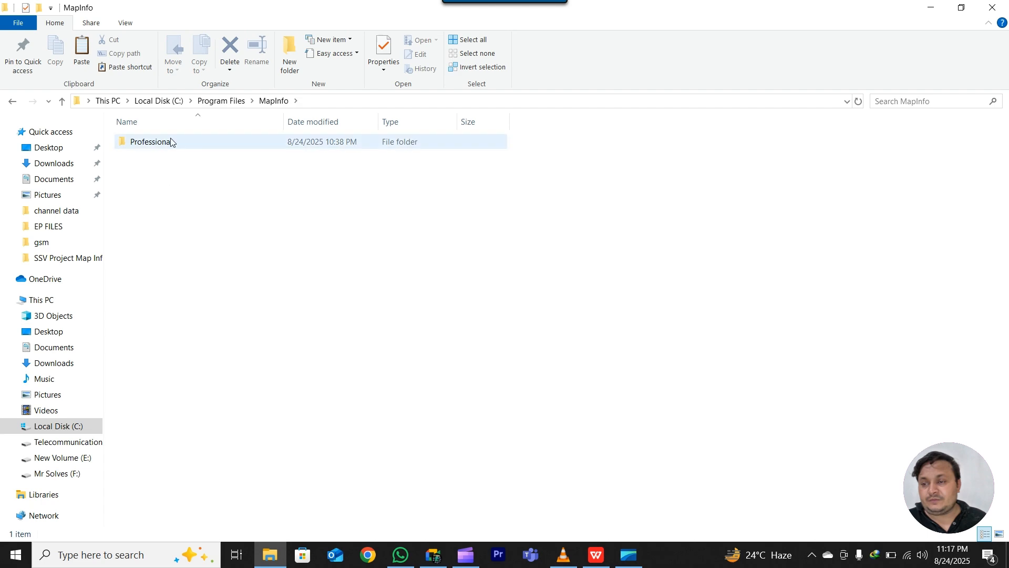
double_click(171, 142)
double_click(155, 271)
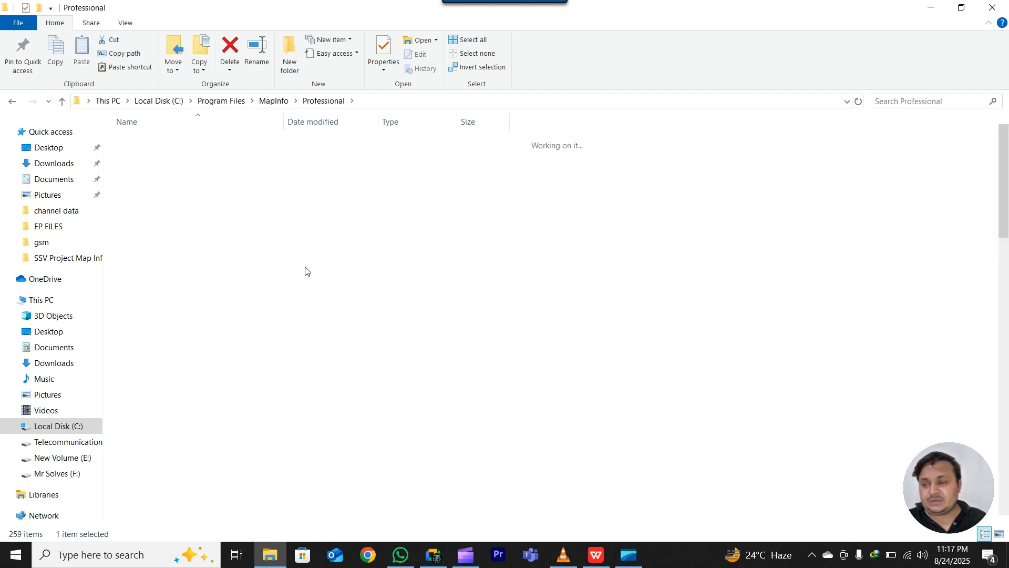
key("ctrl+v")
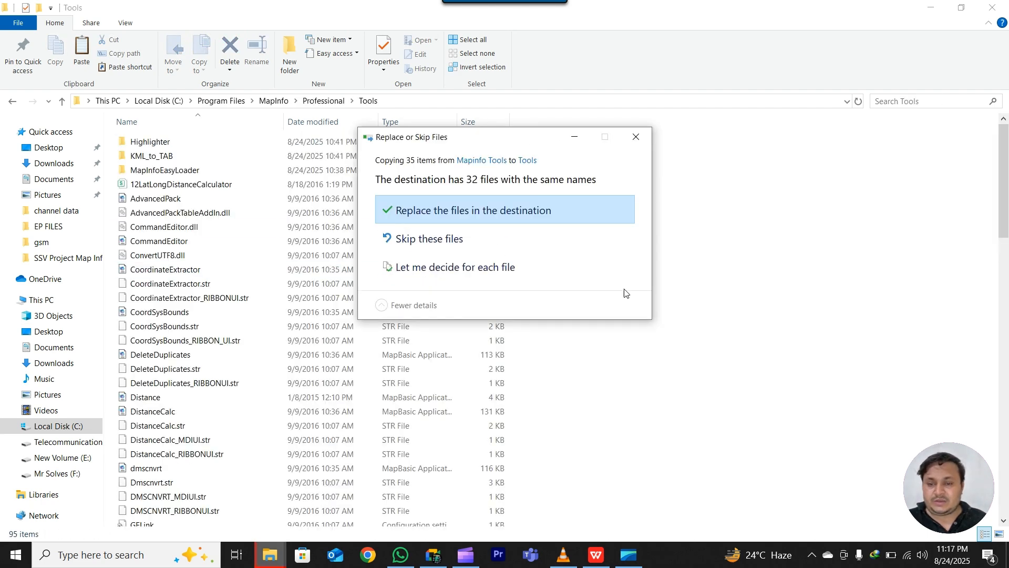
left_click(473, 210)
left_click(466, 241)
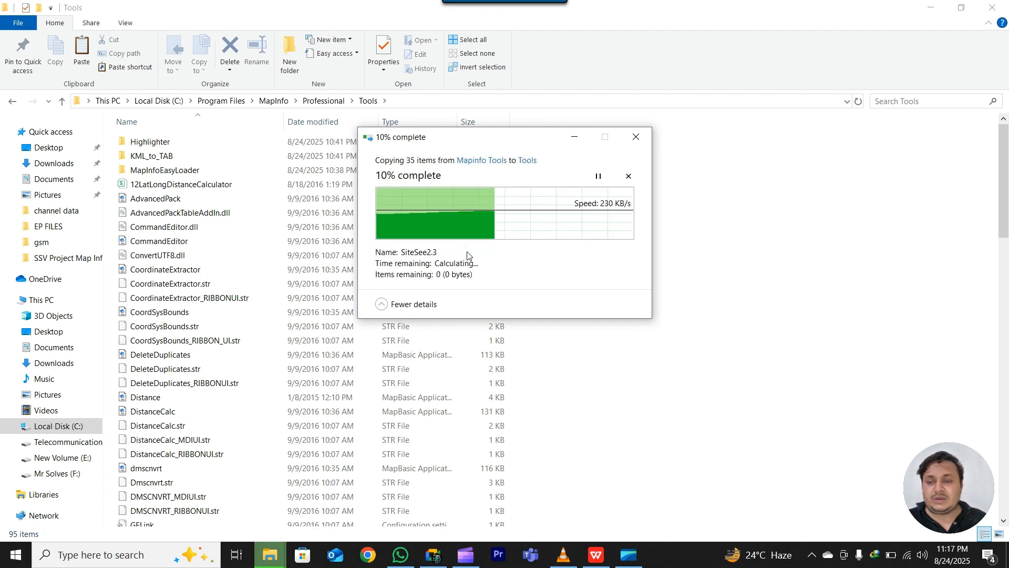
left_click(579, 315)
Copy all contents of this Tools folder and open the MapInfo Professional folder under Program Files (x86)
scroll(579, 383, "down", 20)
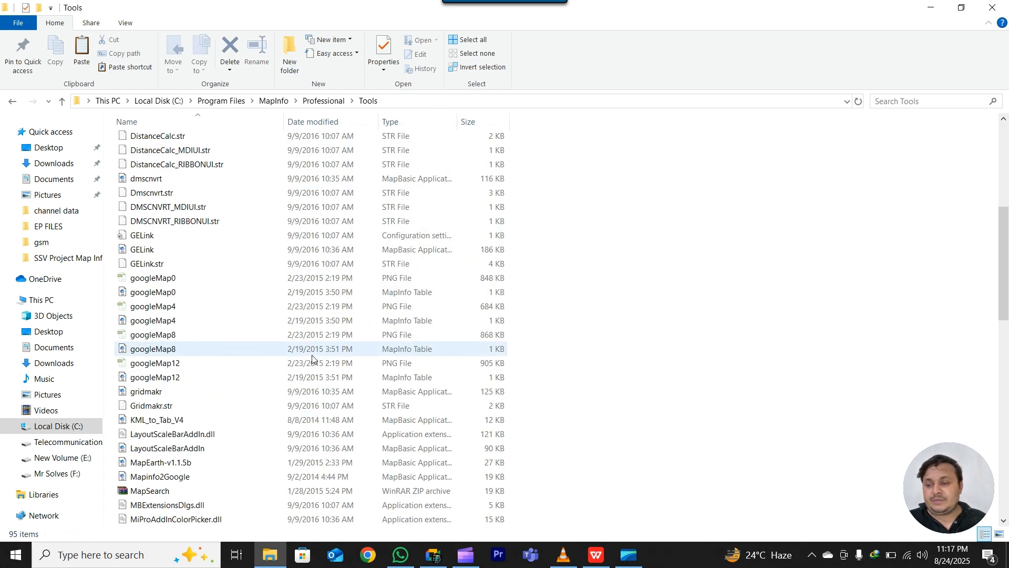
key("ctrl+a")
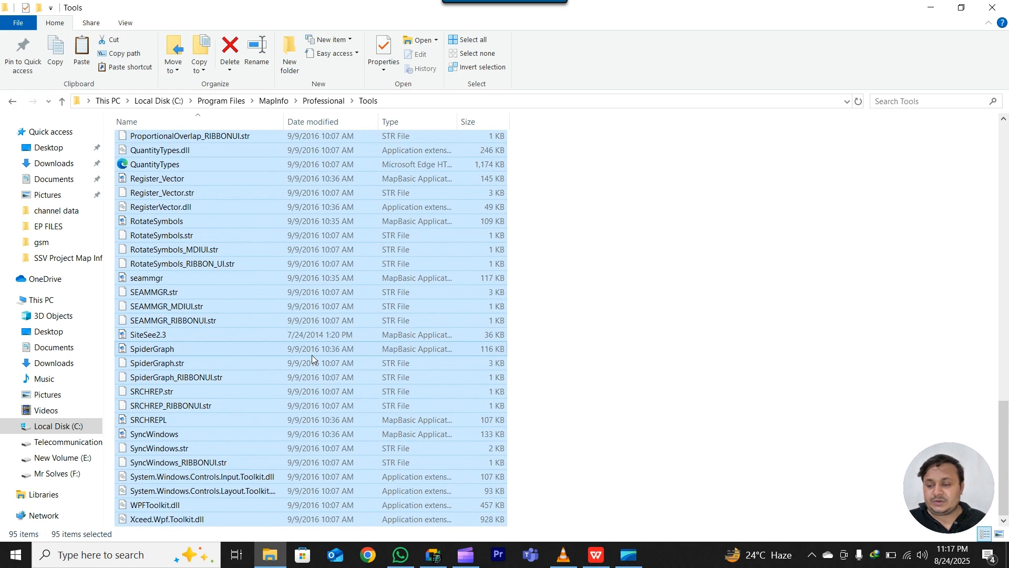
left_click(323, 100)
left_click(274, 100)
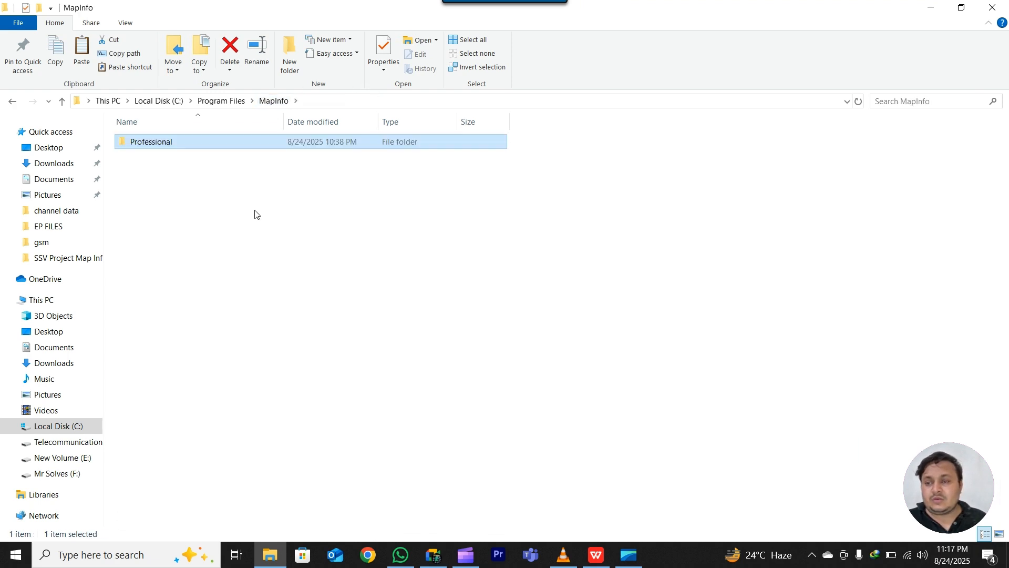
left_click(232, 101)
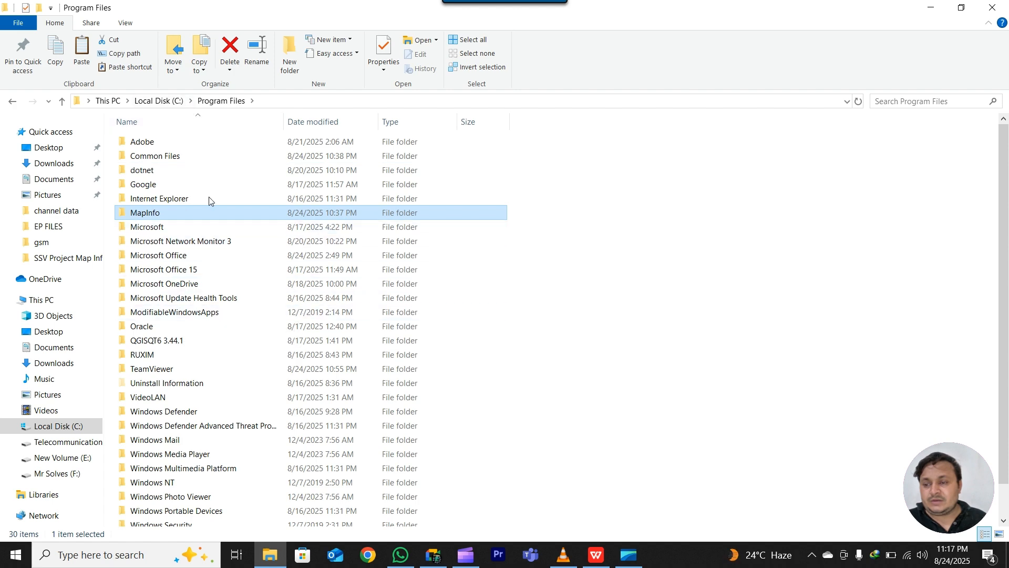
left_click(160, 101)
double_click(183, 256)
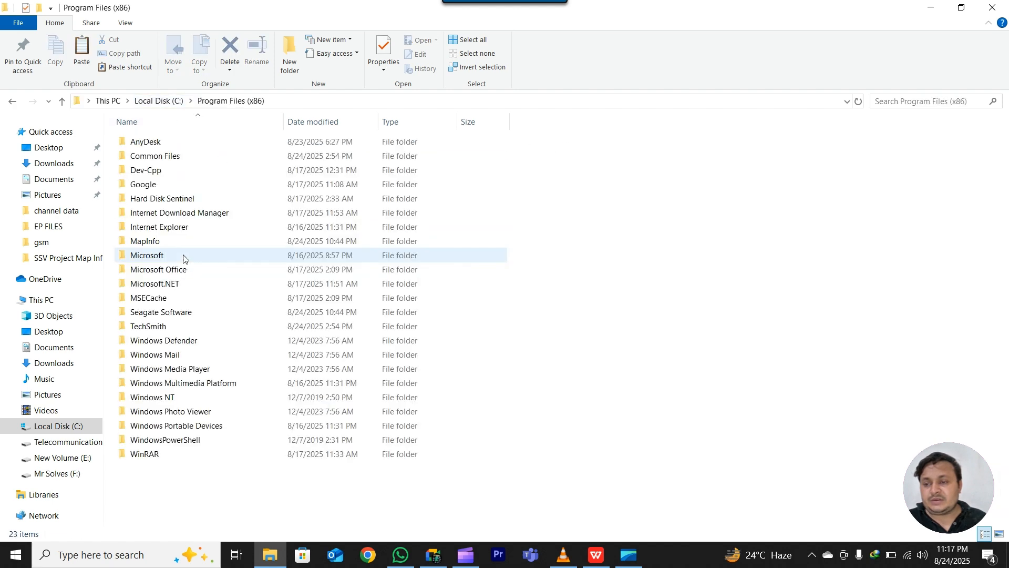
double_click(166, 241)
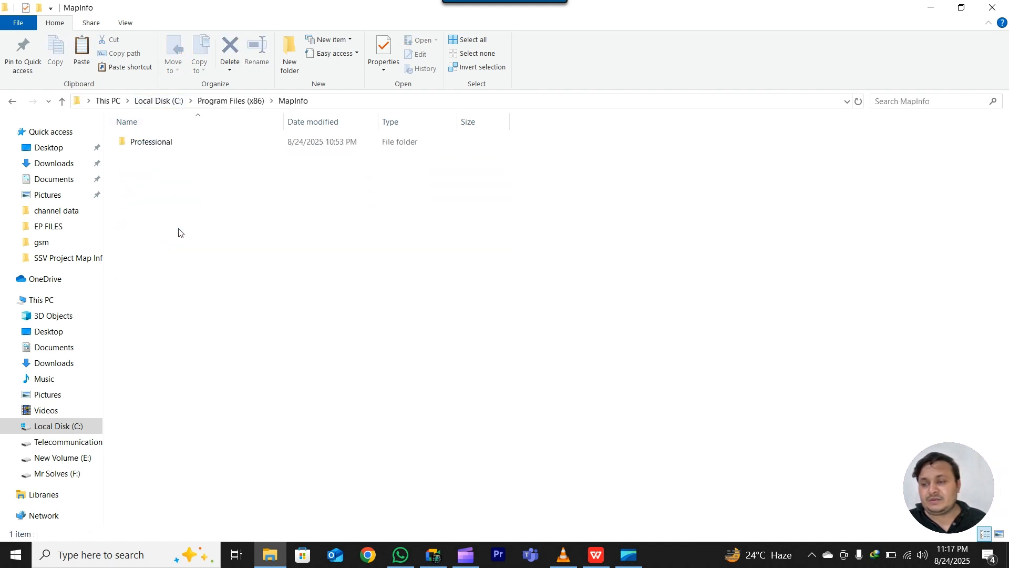
double_click(203, 146)
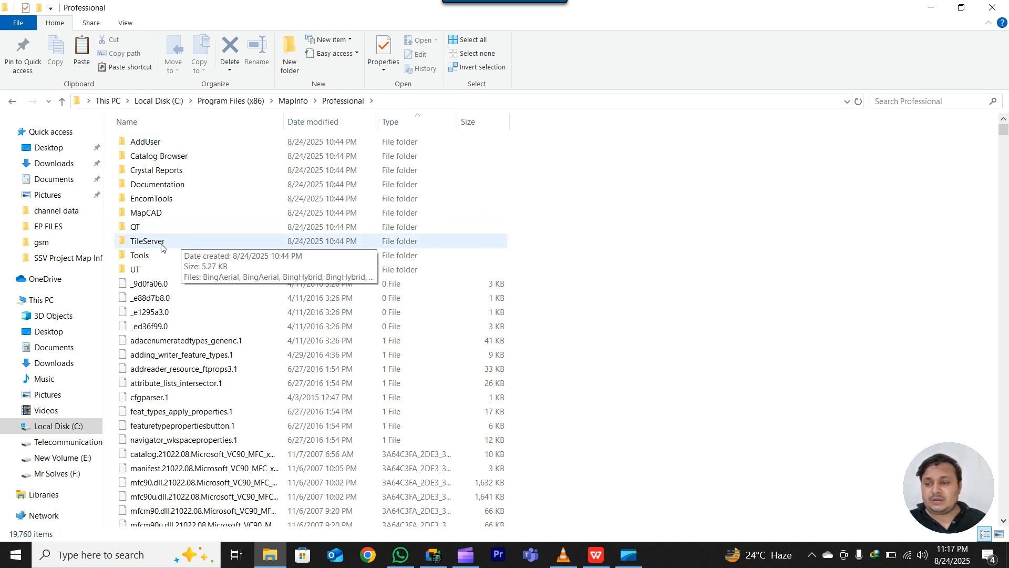
Paste the copied items into its Tools folder, replacing same-named files and granting administrator permission for all items
double_click(271, 259)
key("ctrl+v")
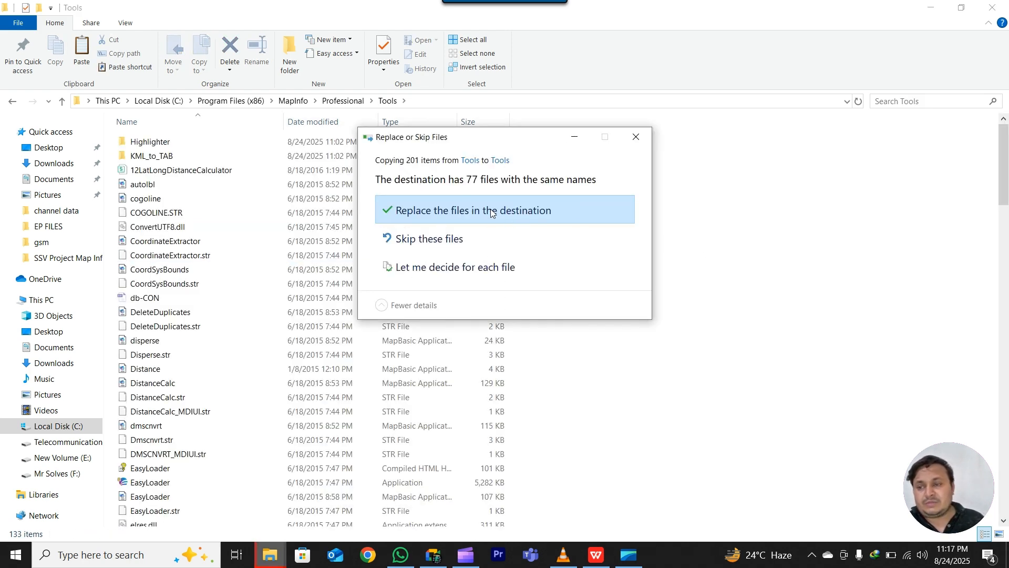
left_click(461, 216)
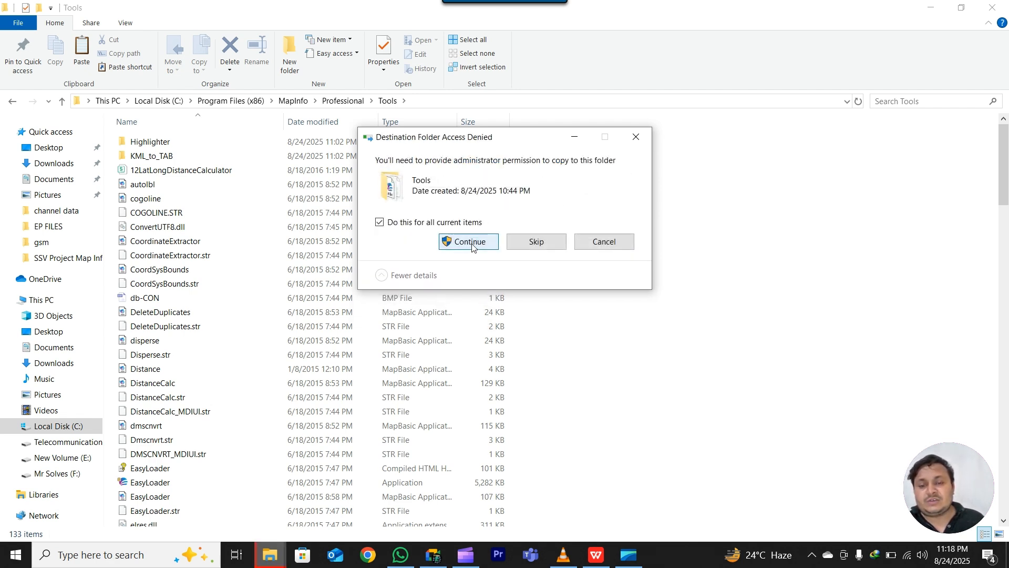
left_click(491, 240)
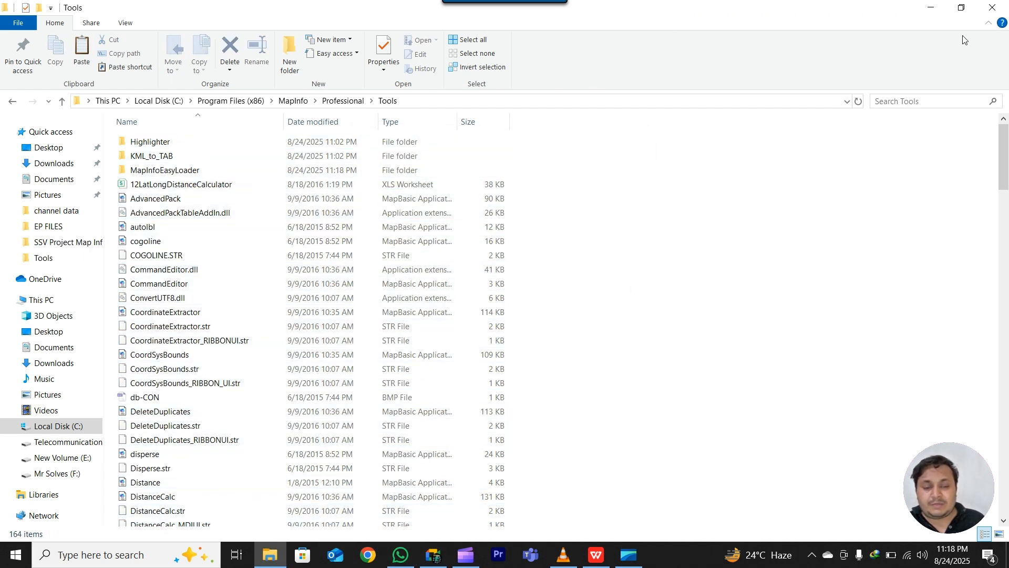
Minimize File Explorer, launch MapInfo Pro 15.0 from the desktop, and dismiss its startup window
left_click(930, 7)
double_click(195, 473)
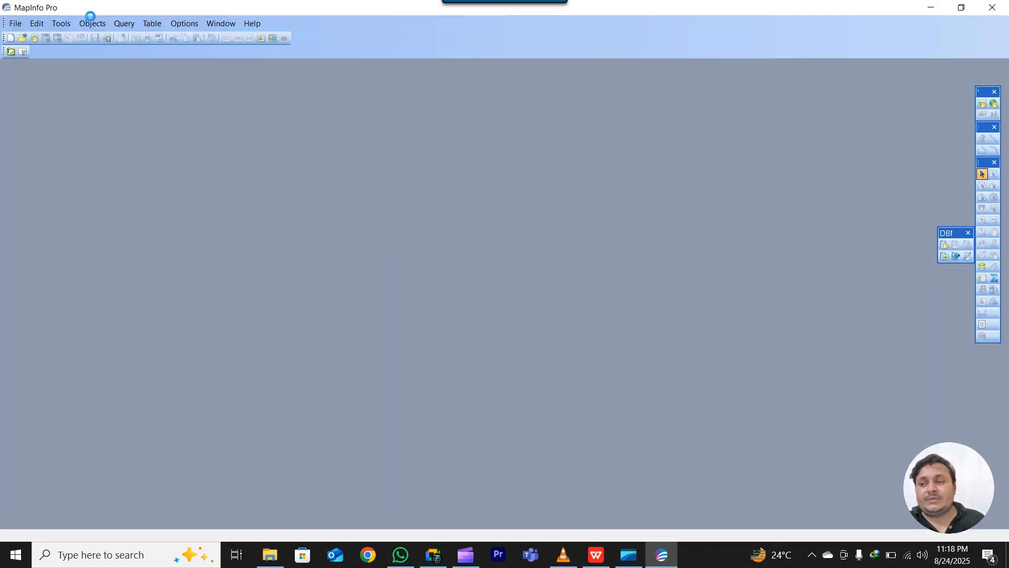
left_click(599, 328)
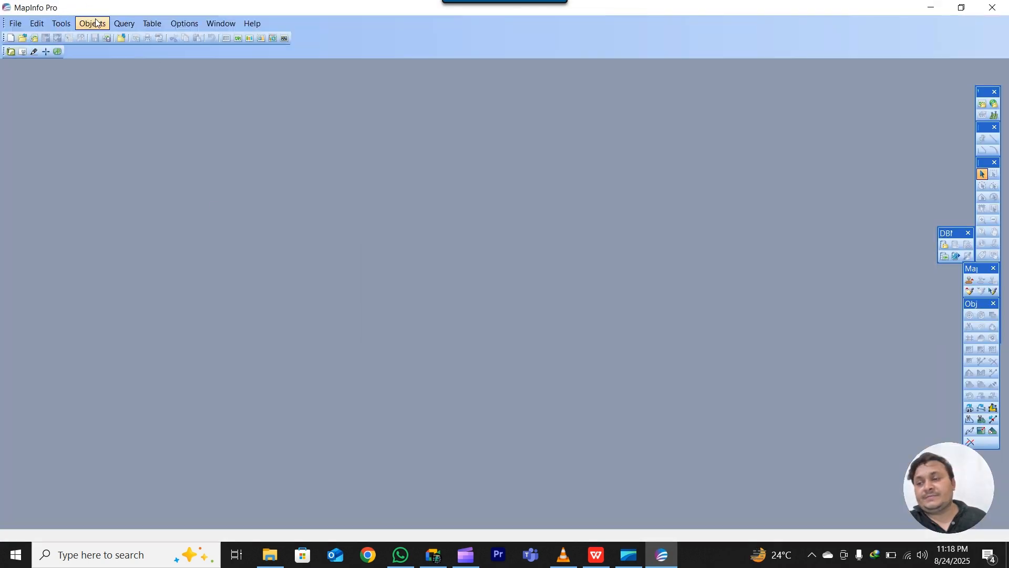
Run the SiteSee2.3 MapBasic program from the Tools folder and display its WFI SiteSee commands
left_click(61, 23)
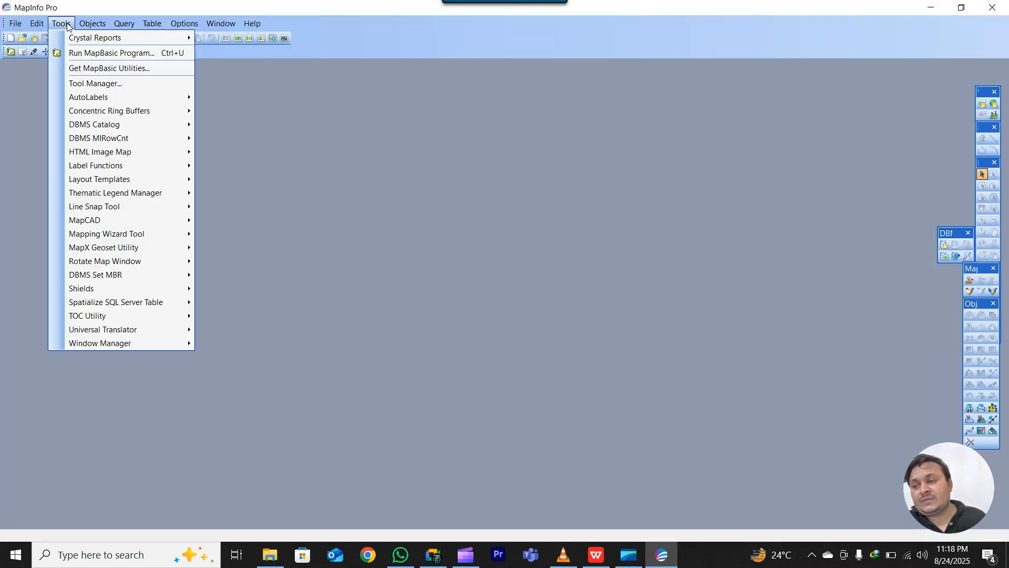
left_click(92, 52)
scroll(480, 249, "down", 12)
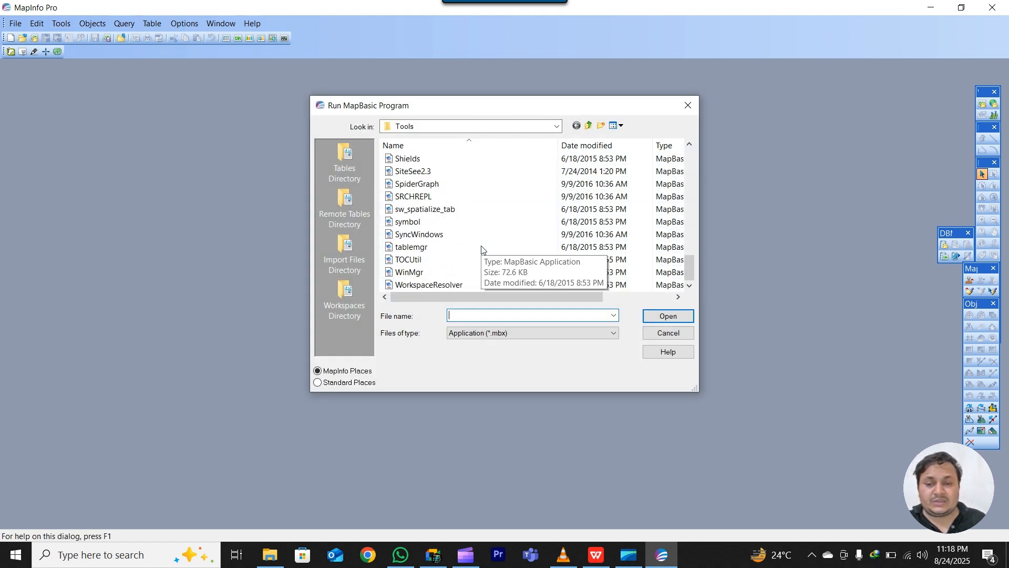
scroll(481, 250, "up", 2)
left_click(412, 248)
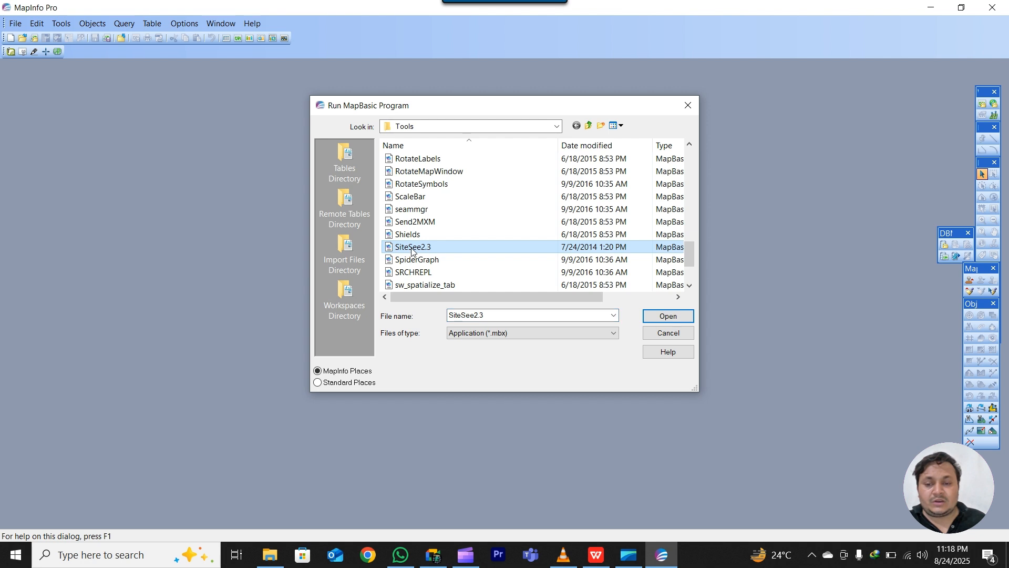
double_click(412, 250)
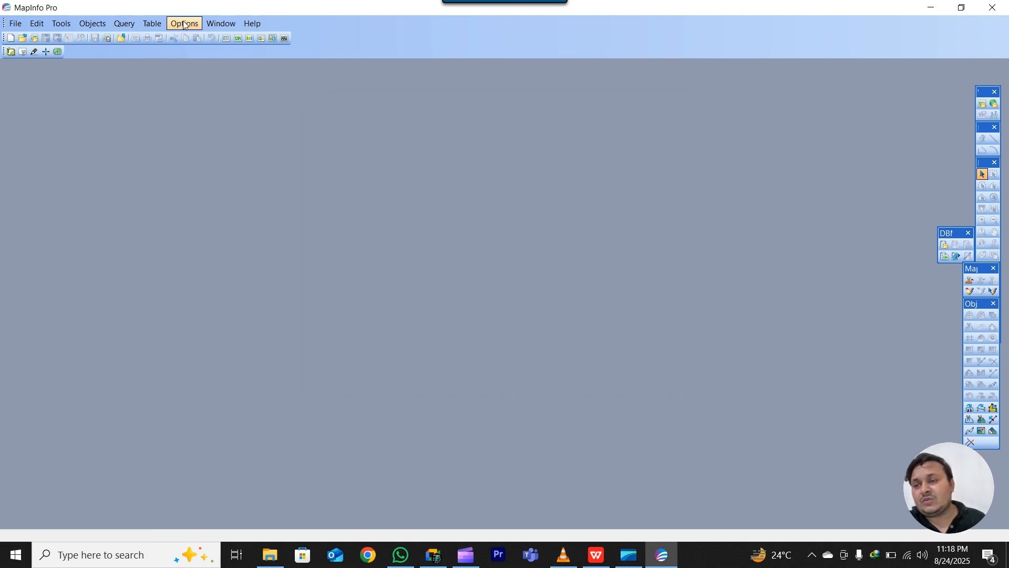
left_click(152, 25)
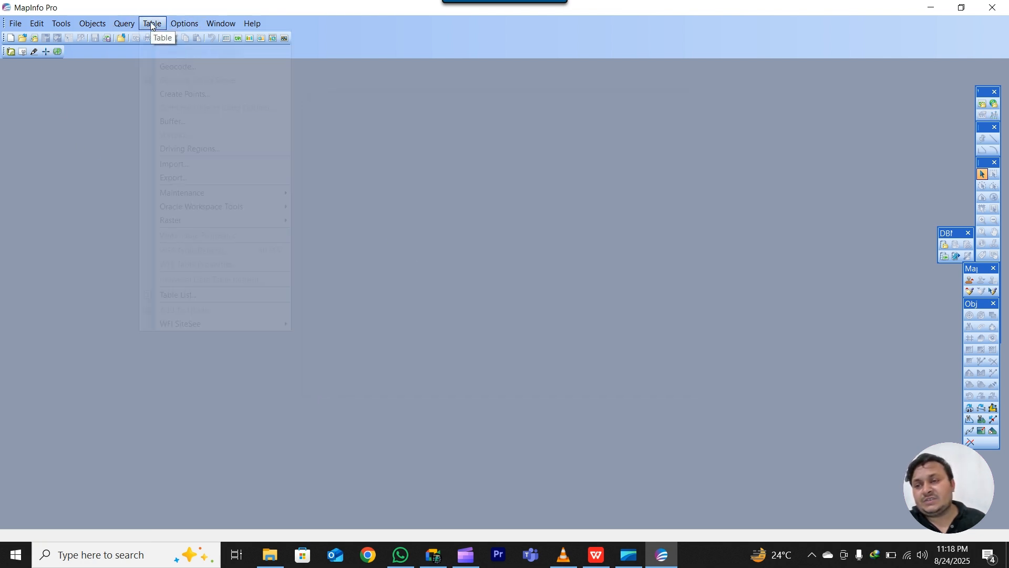
mouse_move(196, 326)
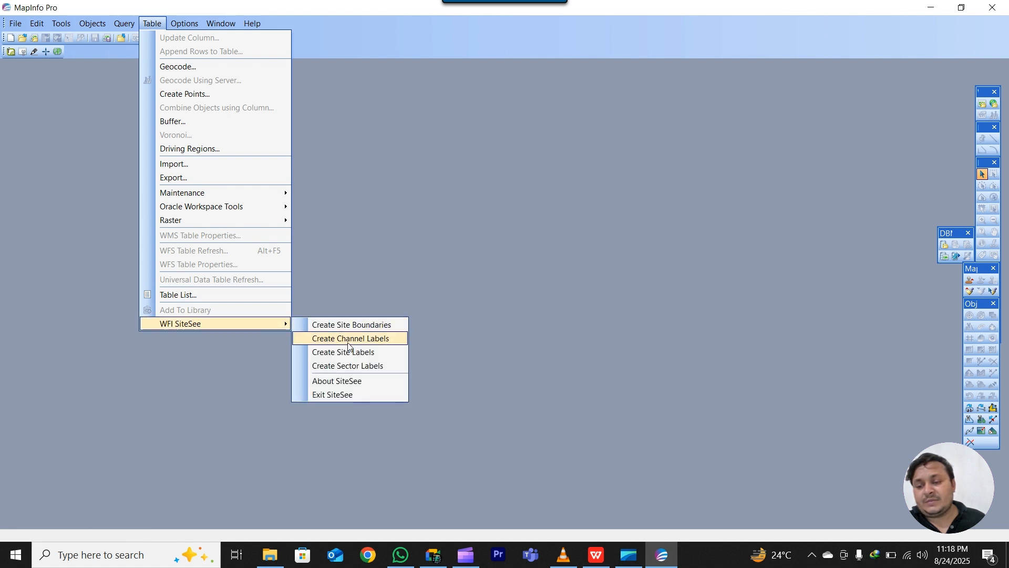
Run all the MapBasic programs in the Tools folder at once
mouse_move(67, 24)
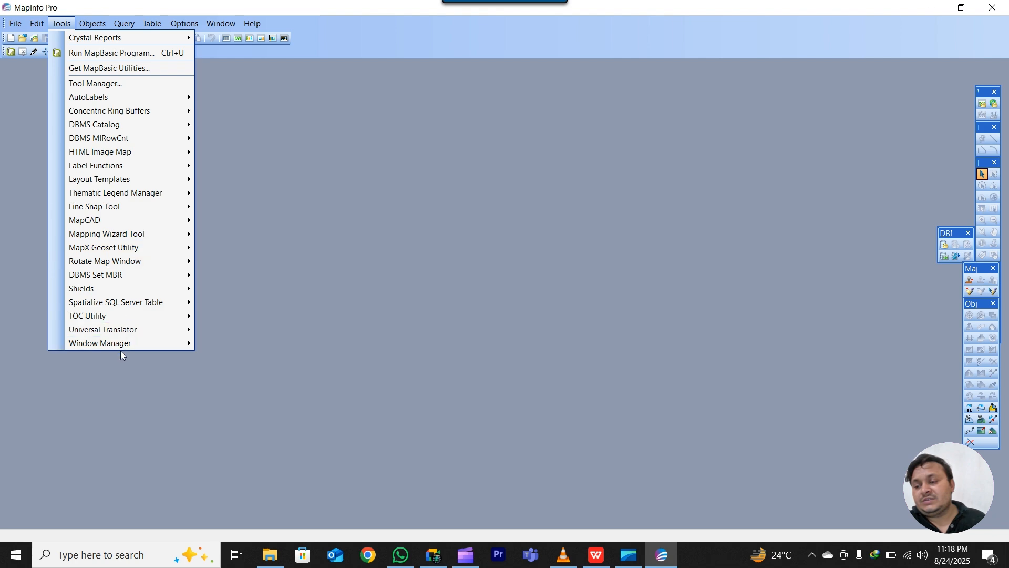
left_click(103, 54)
left_click(464, 269)
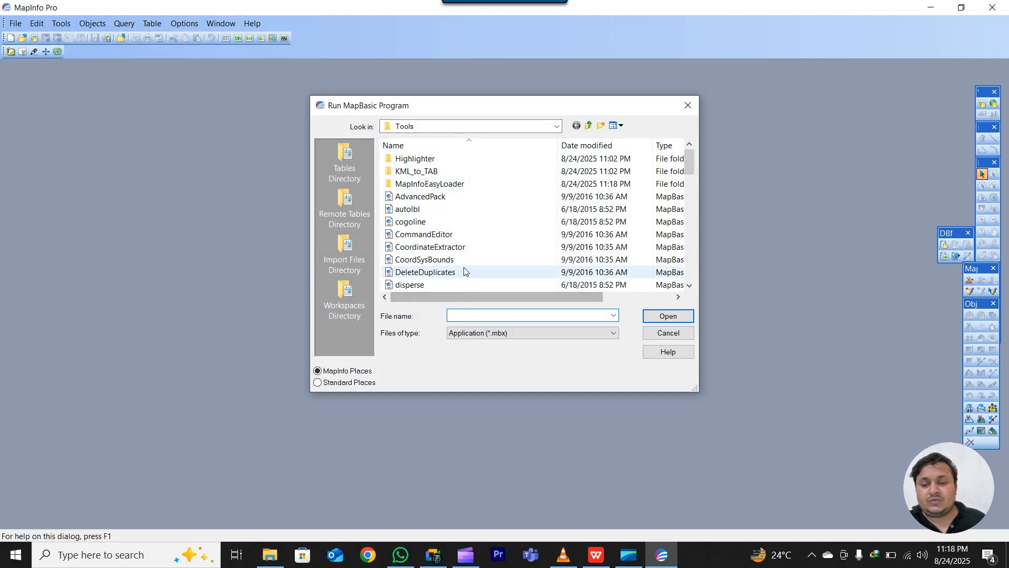
key("ctrl+a")
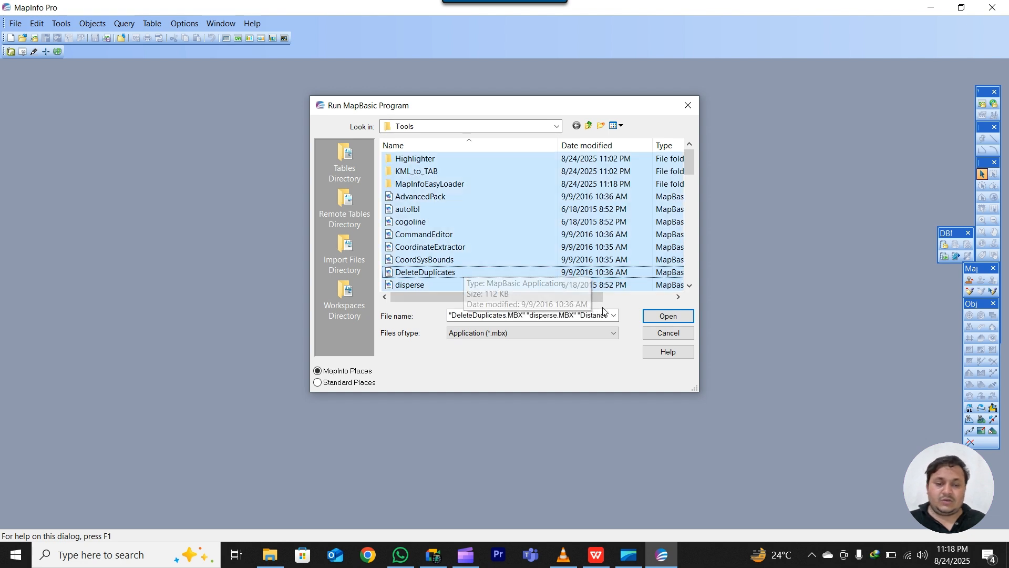
left_click(650, 315)
left_click(618, 325)
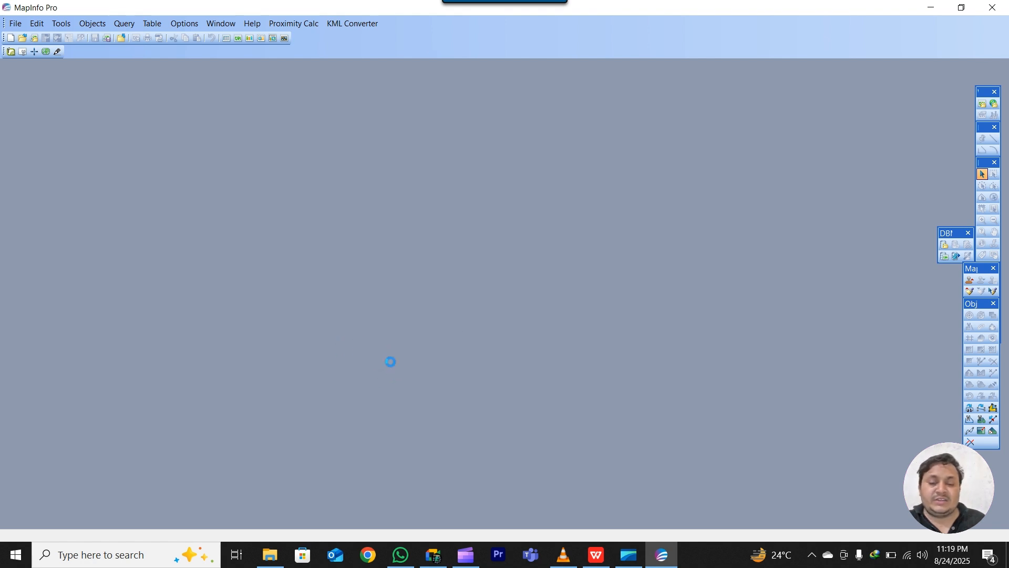
left_click(61, 23)
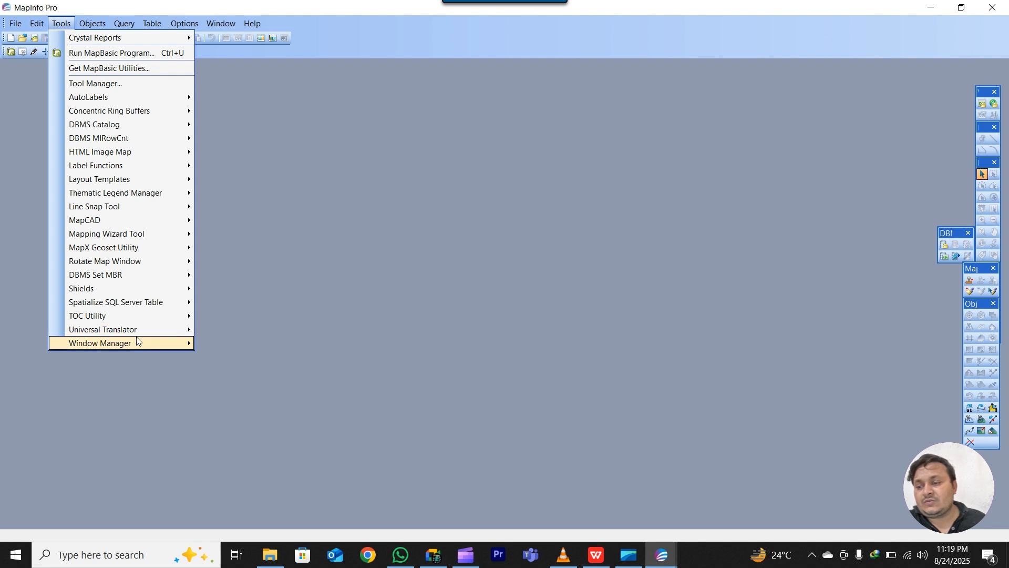
mouse_move(137, 343)
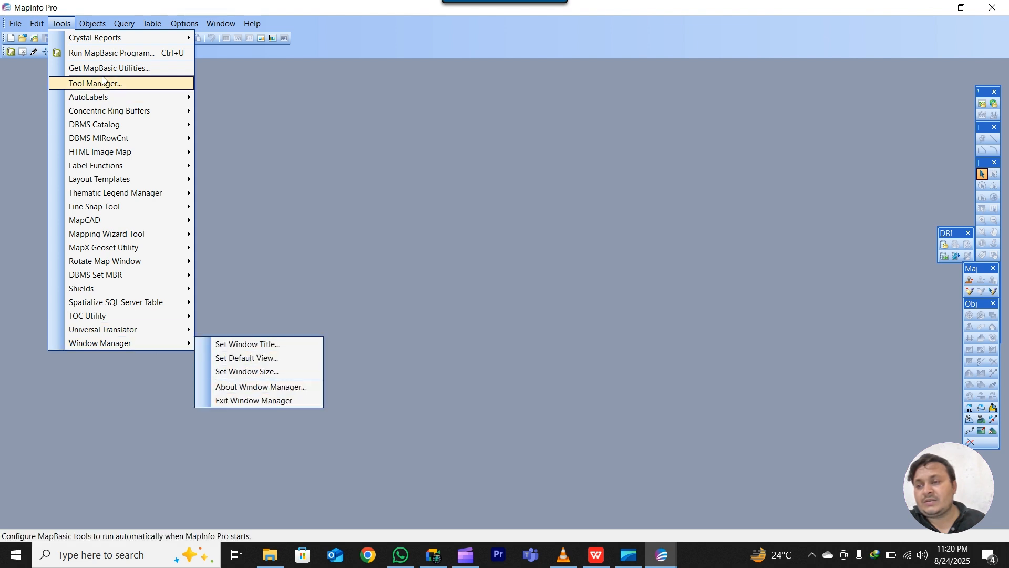
left_click(139, 69)
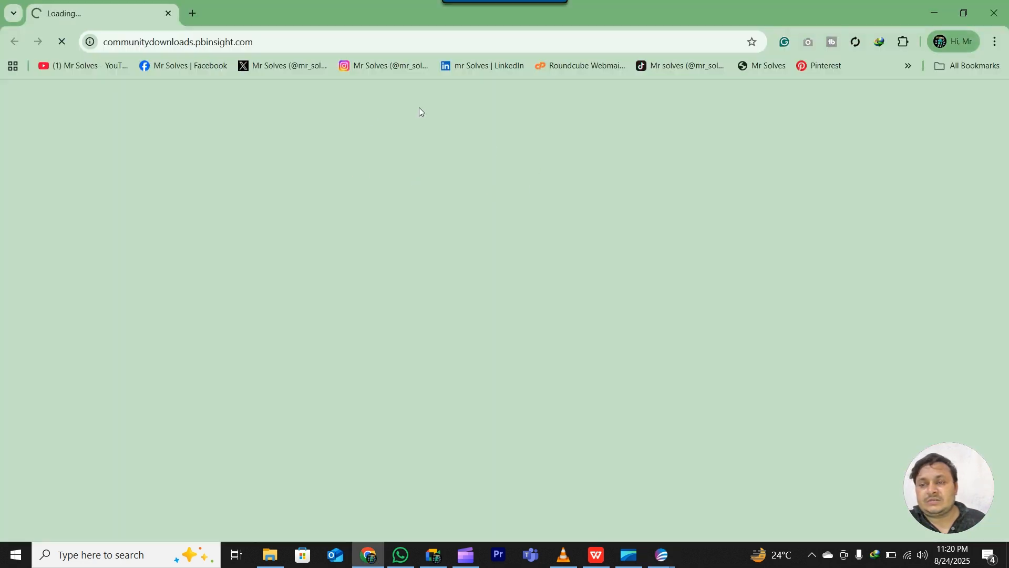
left_click(1007, 4)
left_click(69, 25)
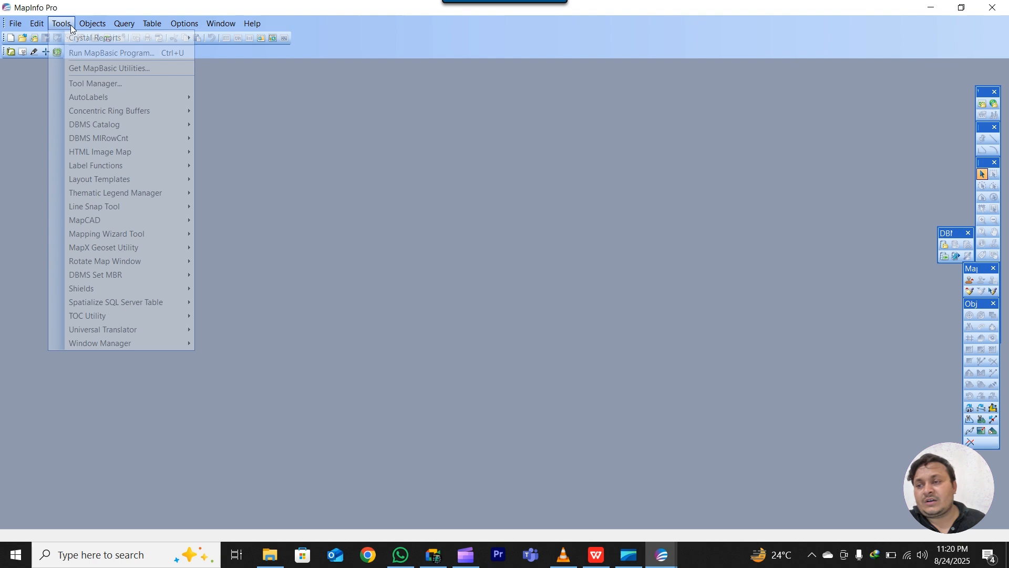
left_click(96, 53)
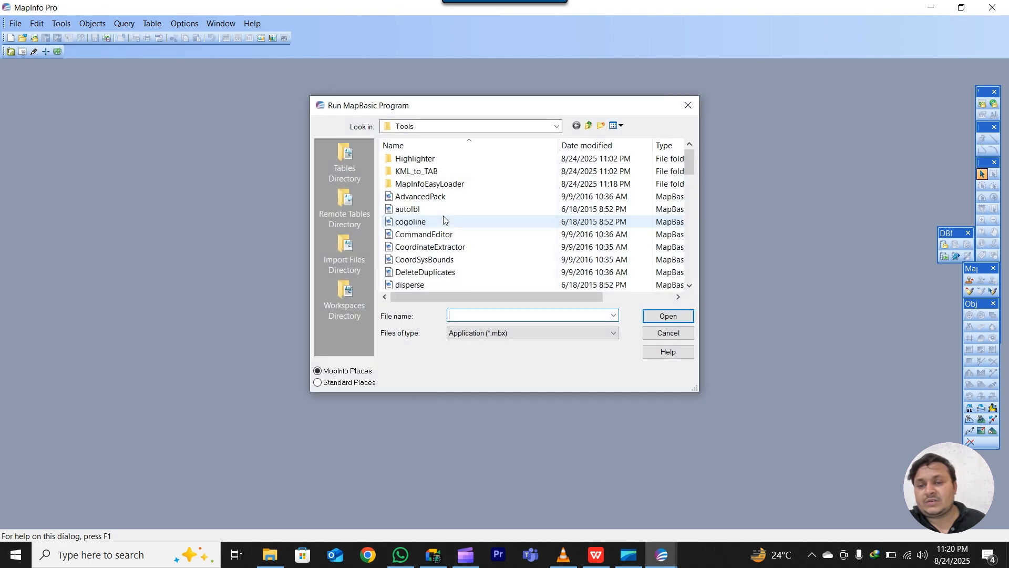
left_click(688, 100)
Review the Loaded and Autoload settings for the full tool list in Tool Manager without changing them
left_click(59, 24)
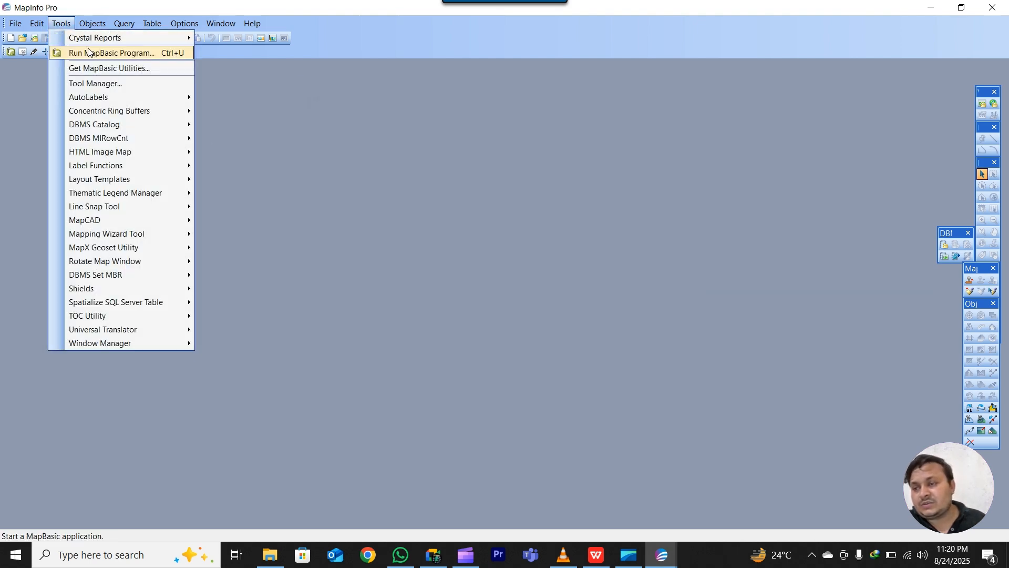
left_click(121, 85)
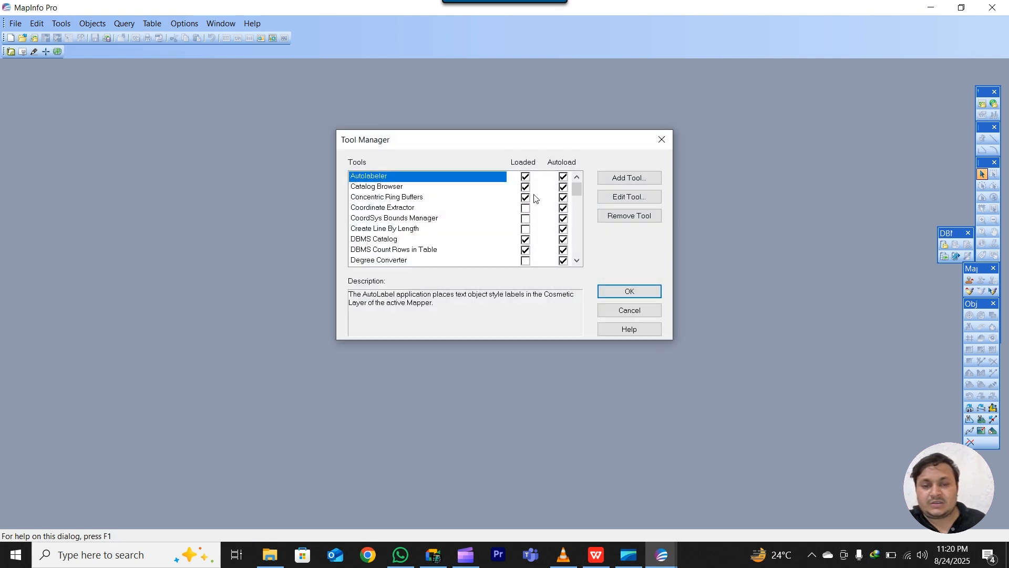
mouse_move(574, 186)
left_mouse_down()
mouse_move(583, 258)
mouse_move(578, 181)
left_mouse_up()
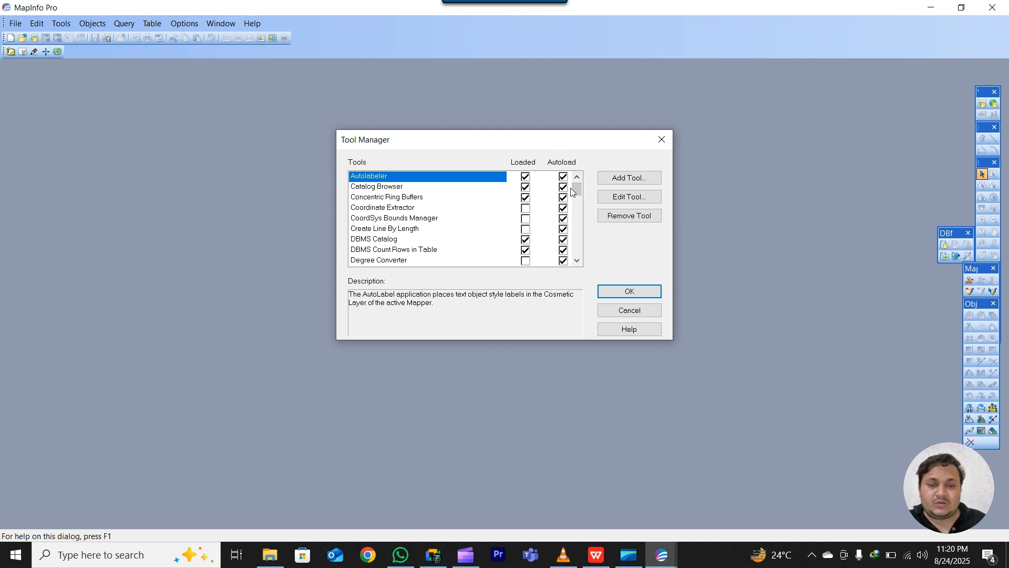
left_click_drag(577, 187, 590, 261)
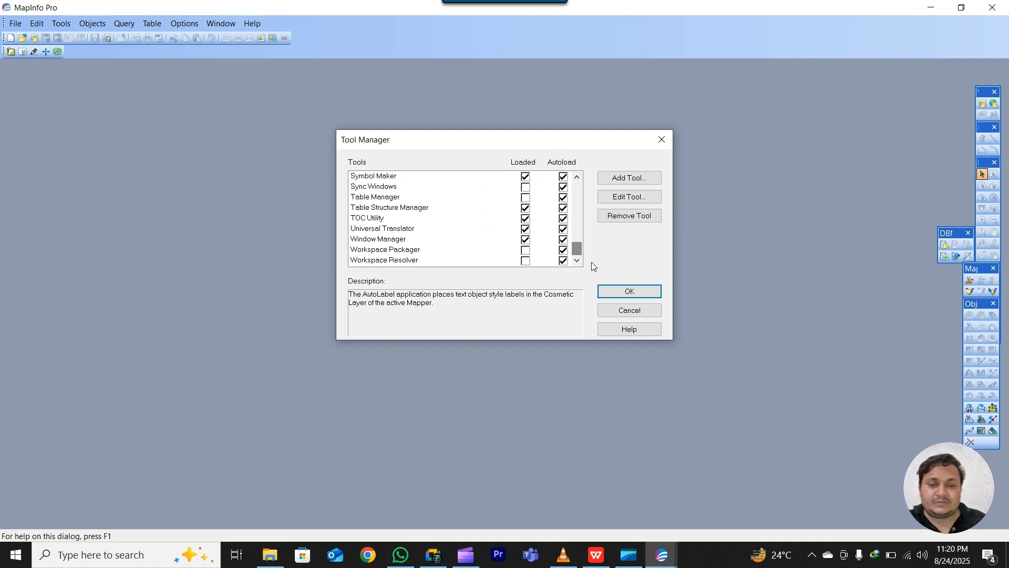
left_click(627, 313)
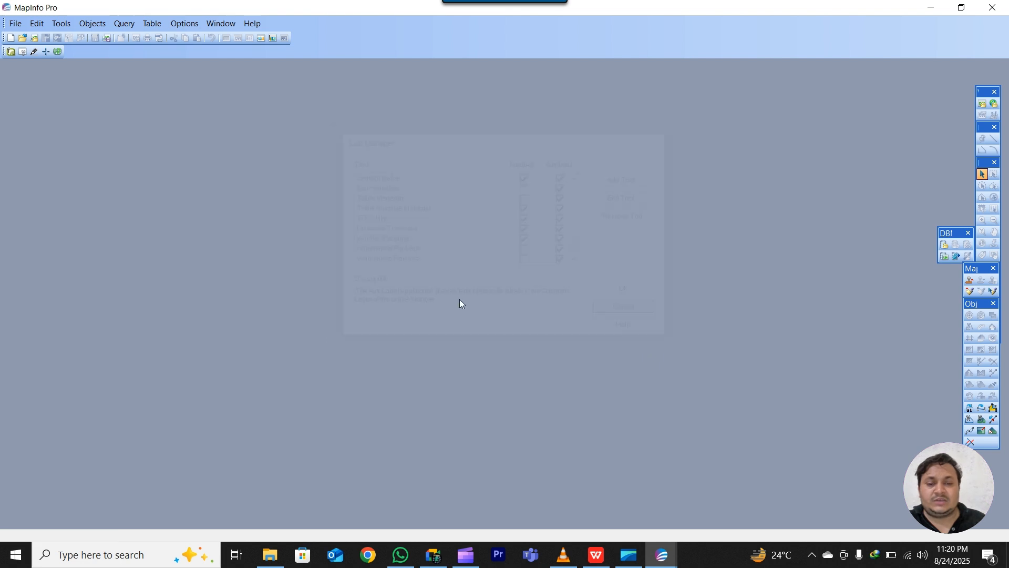
Check the available table commands and close MapInfo Pro
left_click(147, 24)
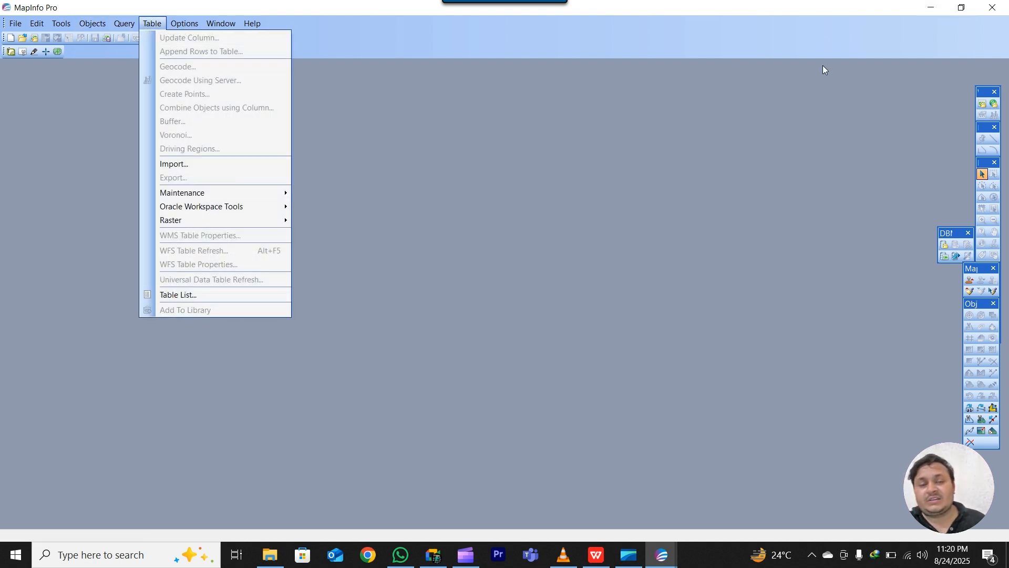
left_click(991, 4)
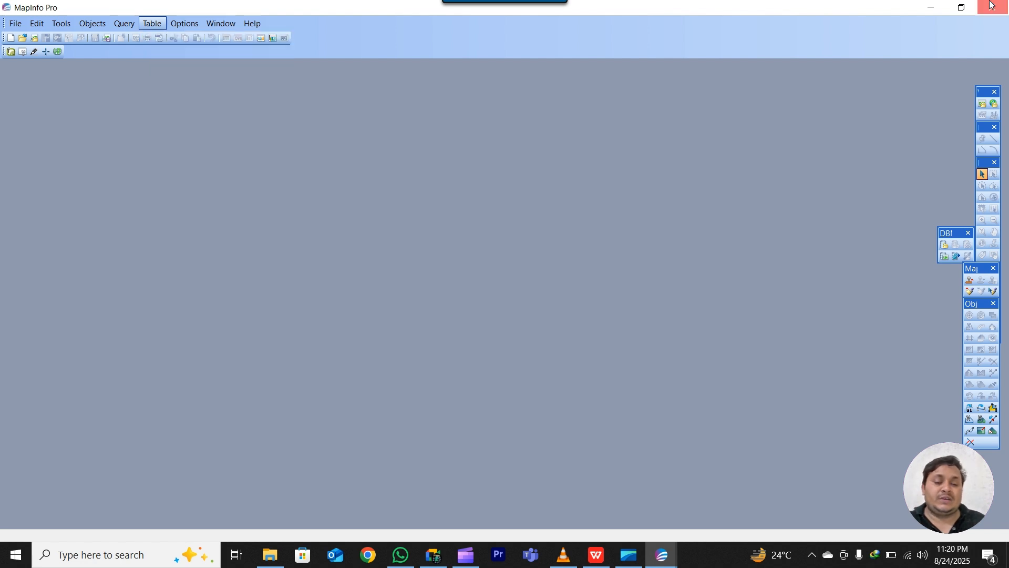